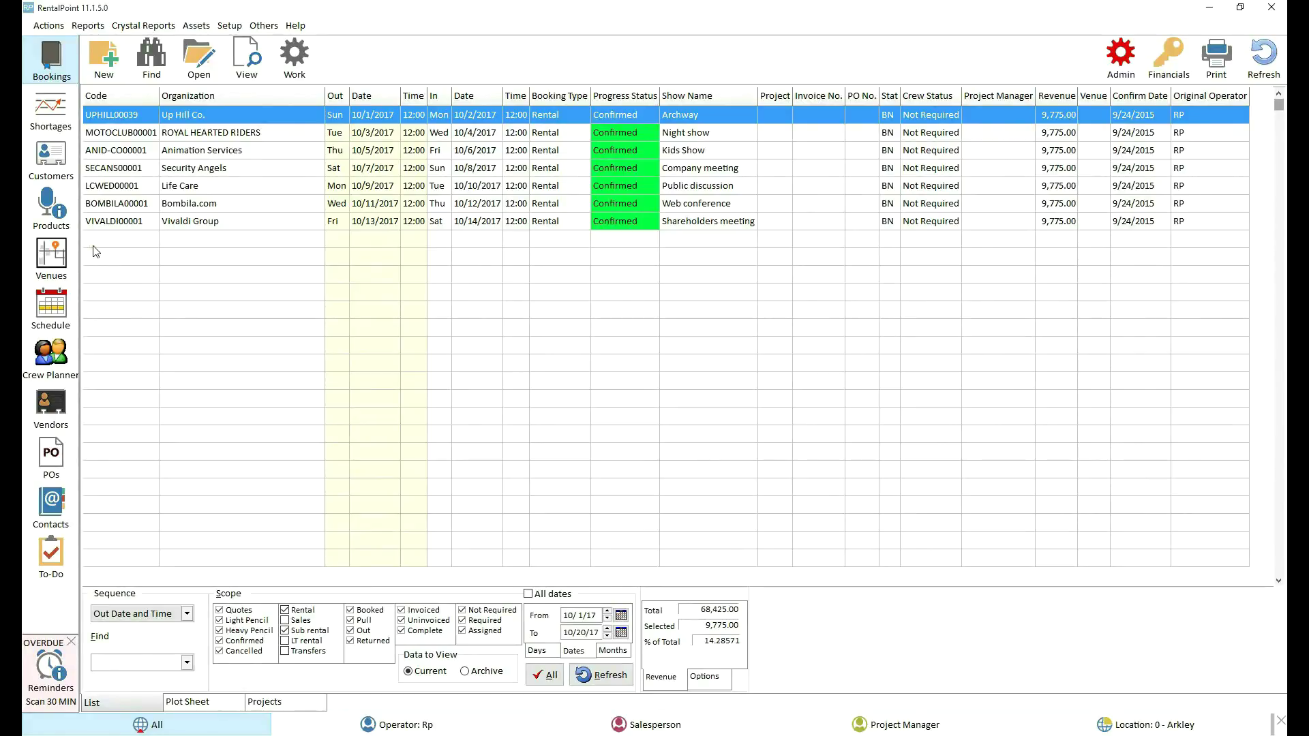
Step: Start a new enquiry for new customer Opera House and enter its customer code
left_click(98, 59)
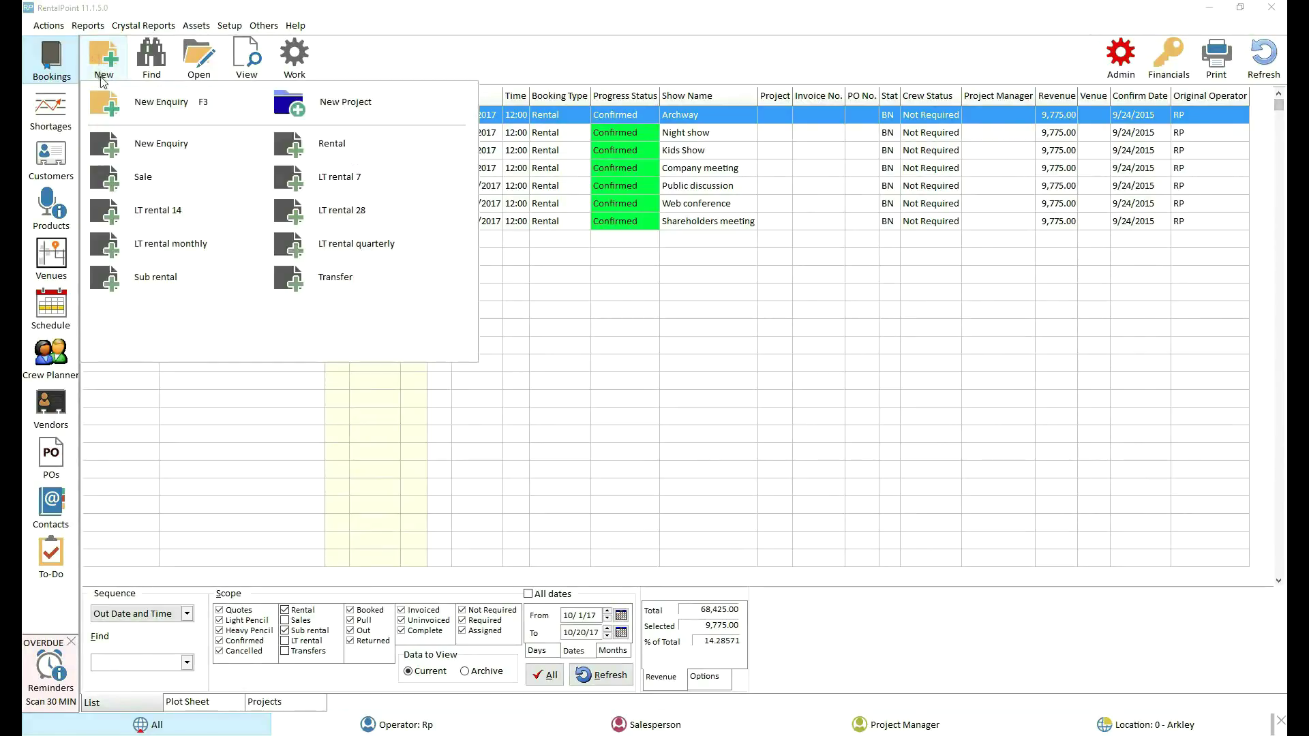
left_click(128, 100)
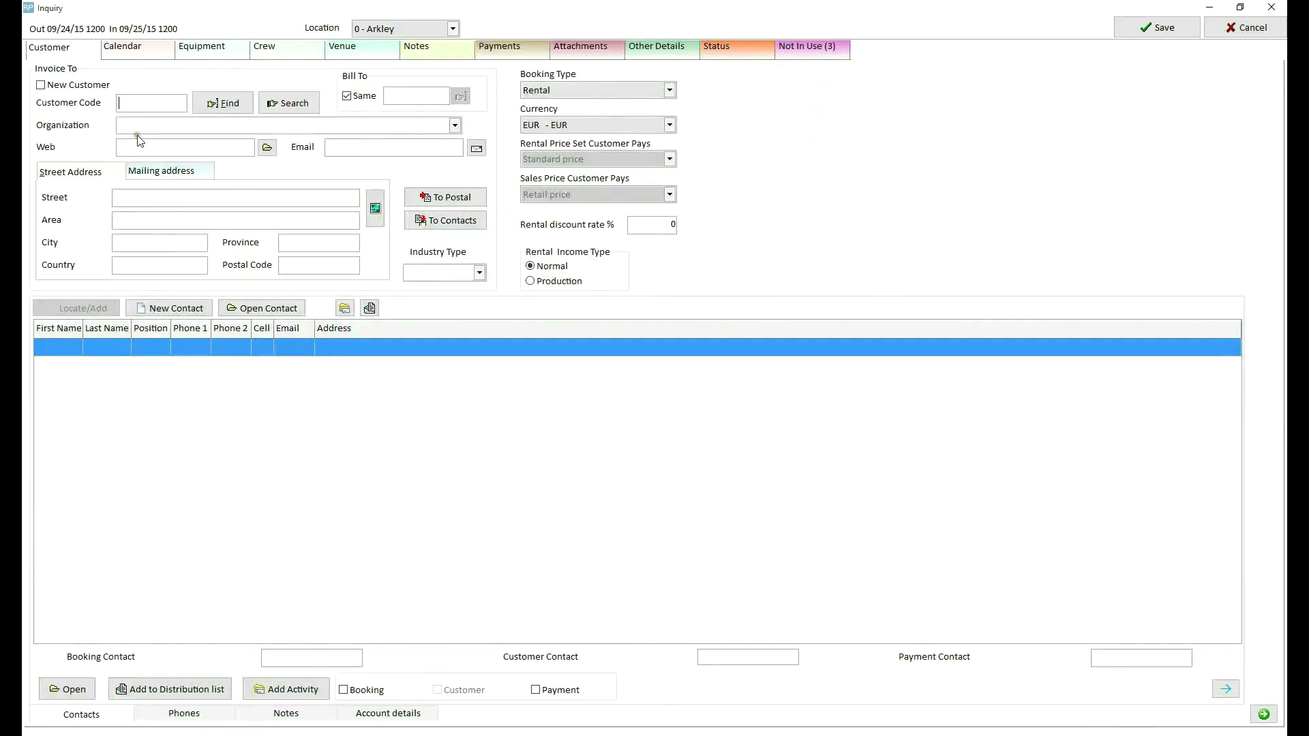
left_click(79, 87)
left_click(137, 125)
type("Opera House")
left_click(125, 106)
type("OPERA")
Step: Add one Epson EH-TW720 from Rental Equipment > GROUP > Projectors to the equipment list
left_click(199, 49)
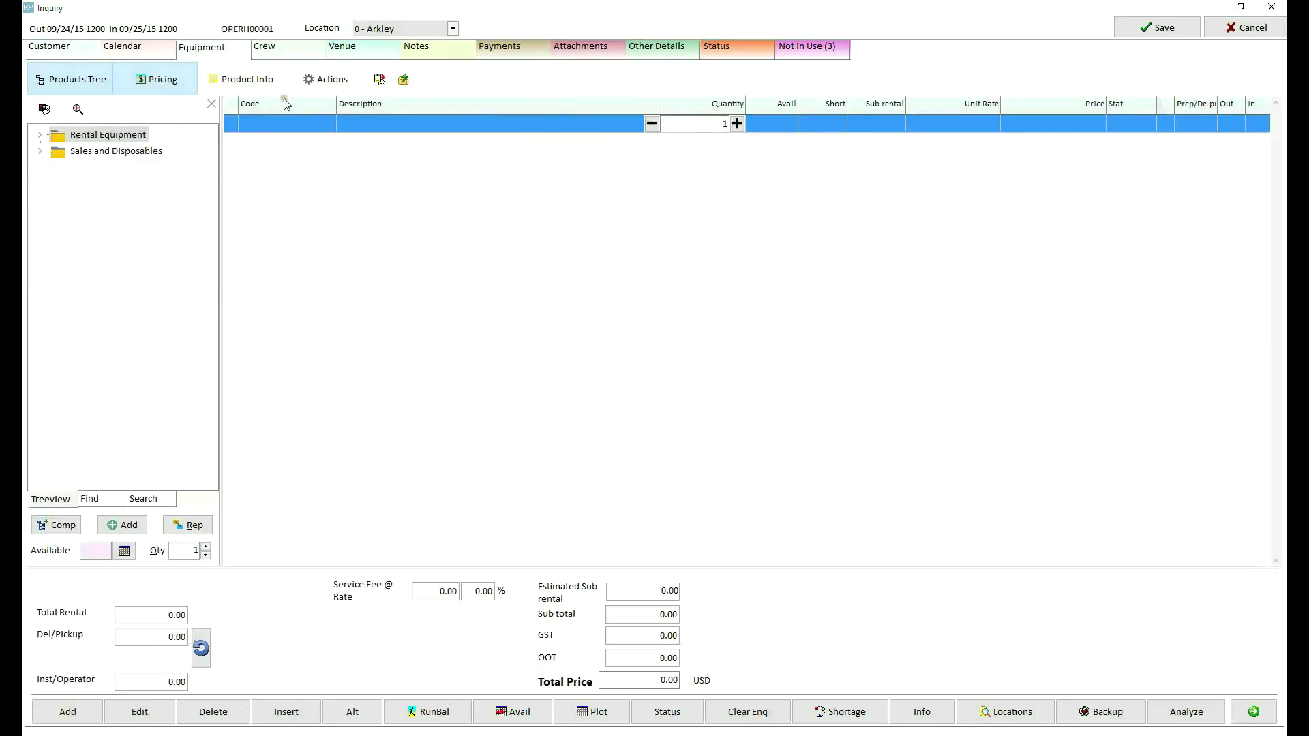
left_click(39, 135)
left_click(59, 151)
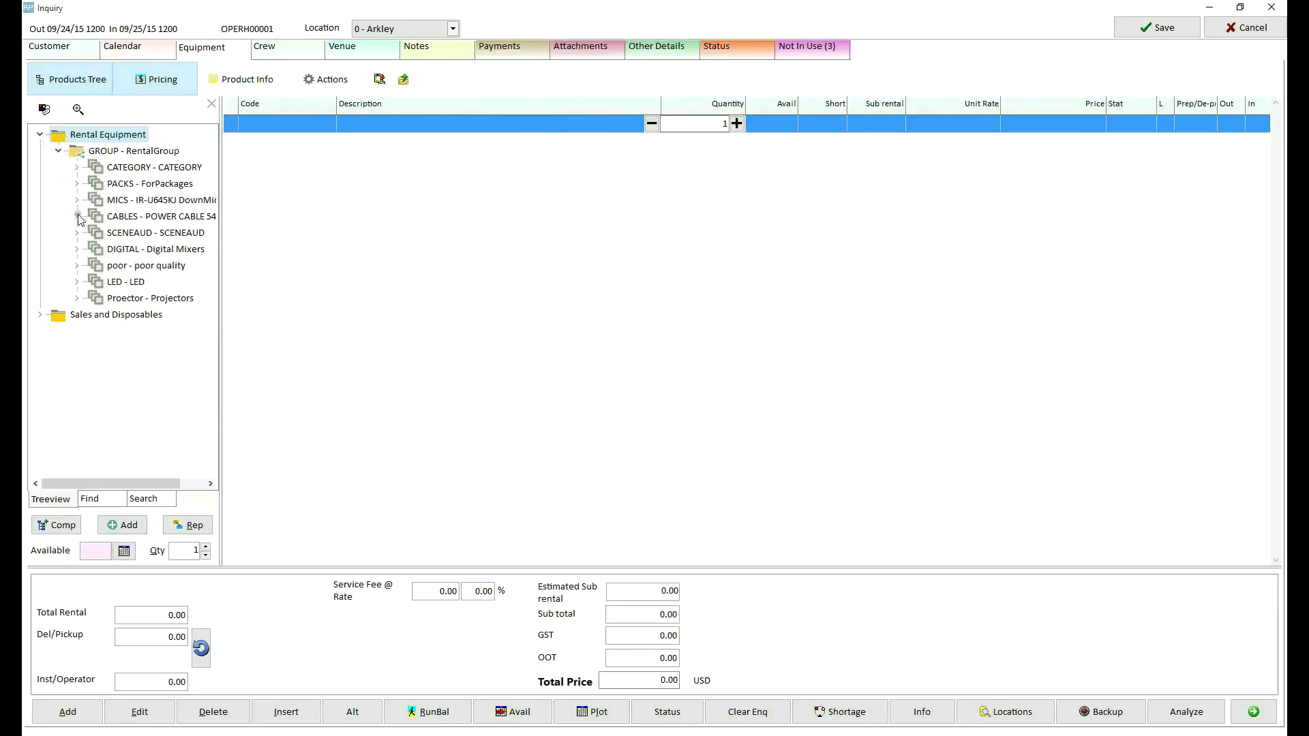
left_click(76, 298)
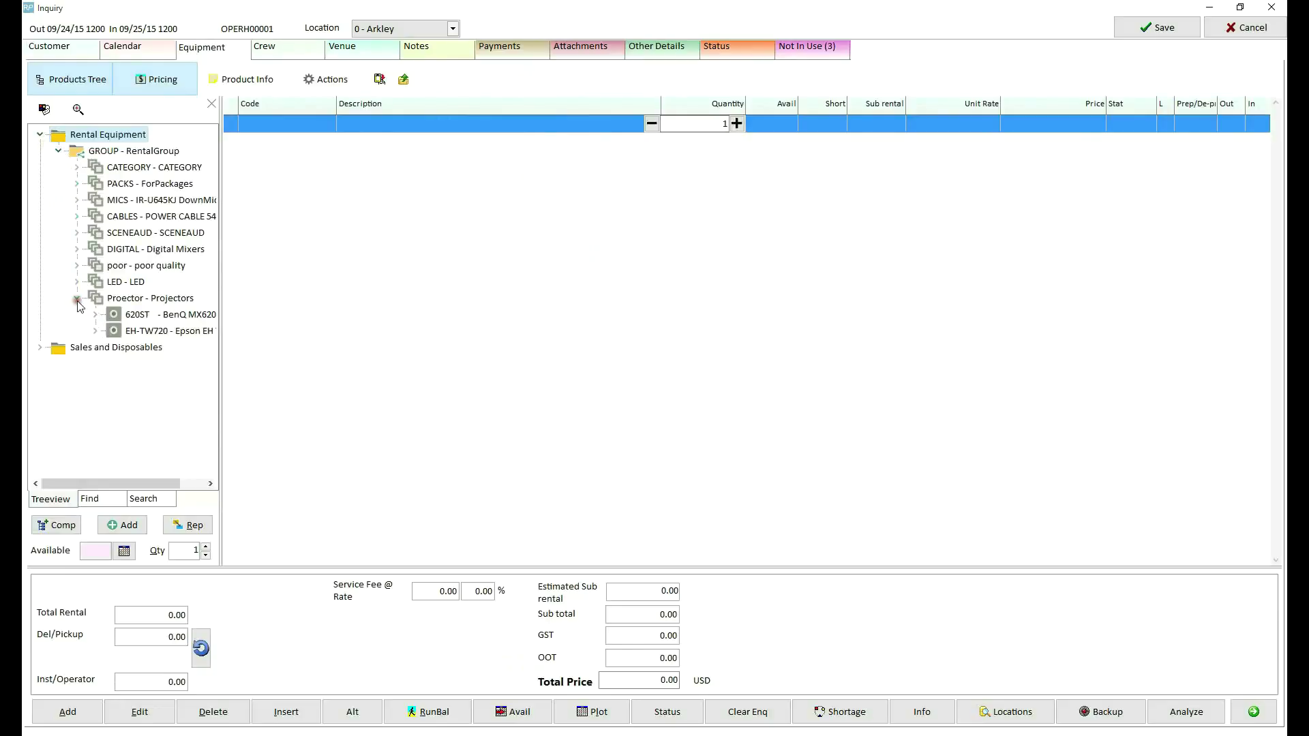
left_click(179, 334)
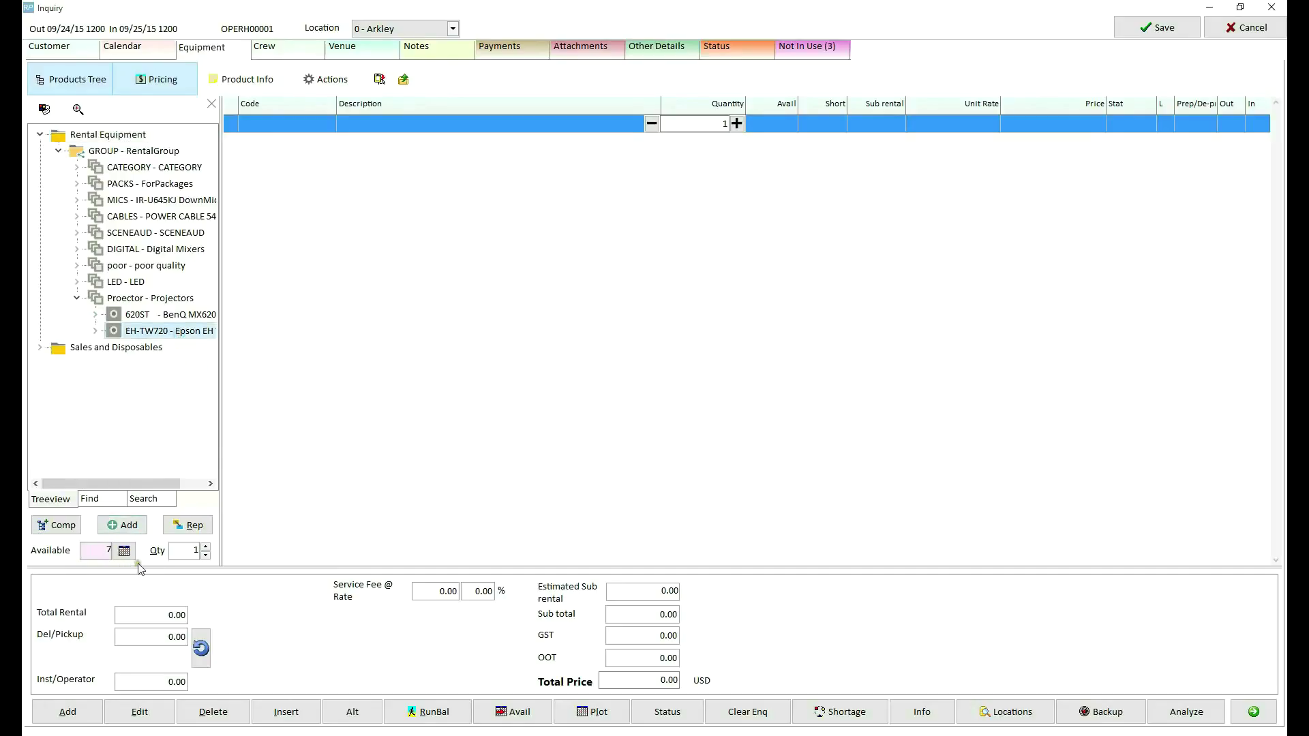
double_click(173, 333)
Step: Load the Concert hall.txt equipment list into the enquiry
left_click(404, 81)
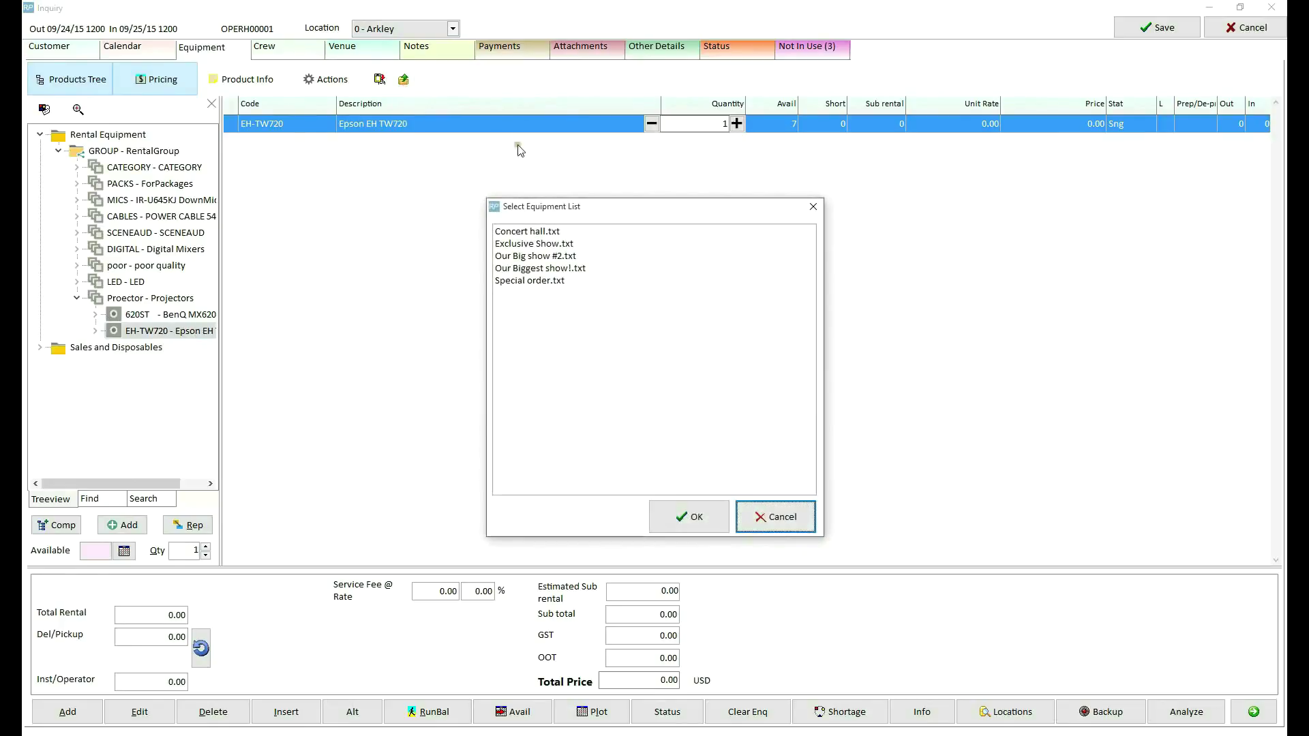
left_click(551, 231)
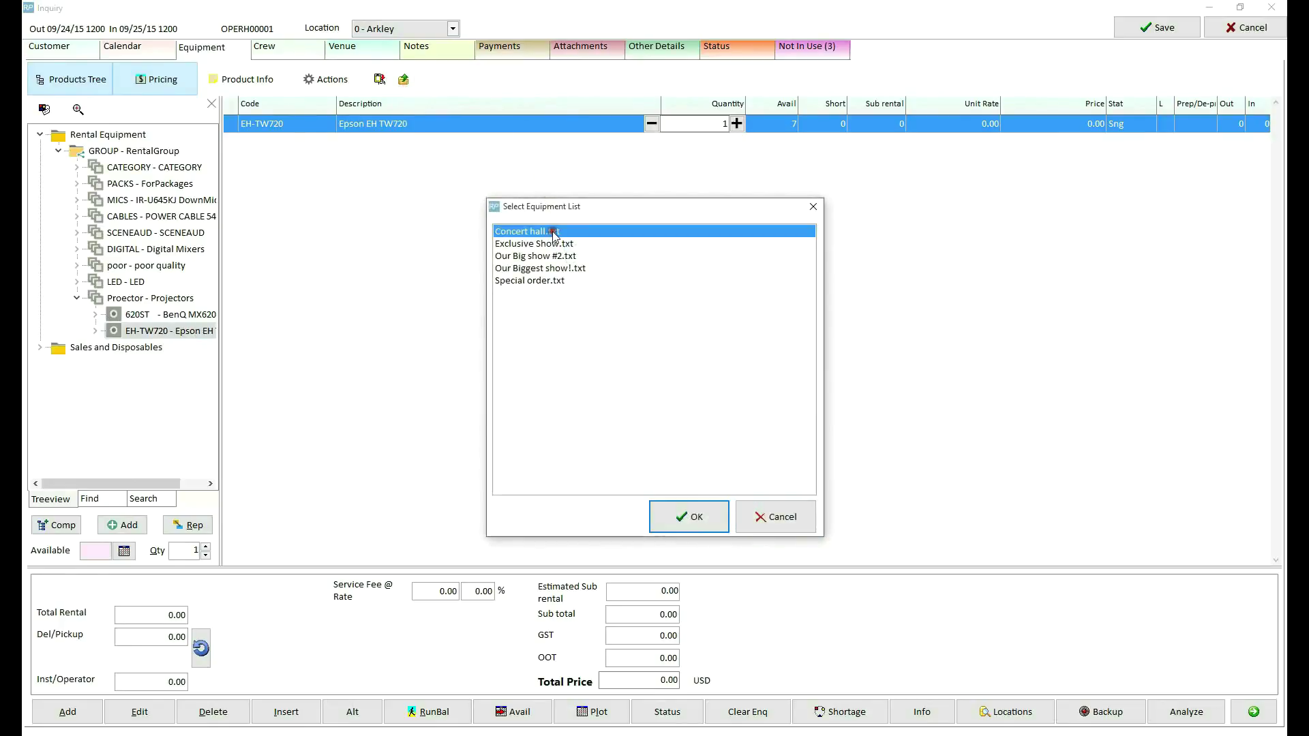
left_click(681, 518)
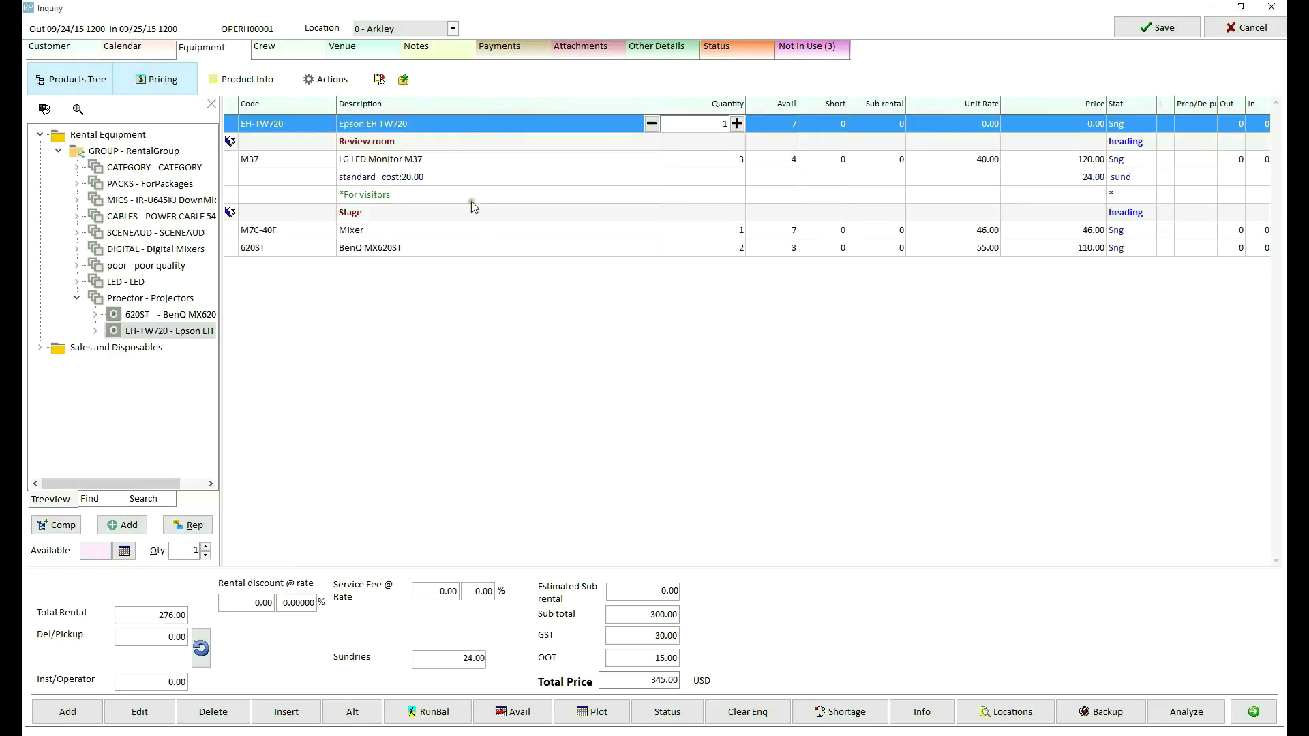
Step: Move the Epson EH-TW720 projector row under the Stage heading
left_click(407, 137)
left_click(409, 161)
left_click_drag(409, 162, 412, 211)
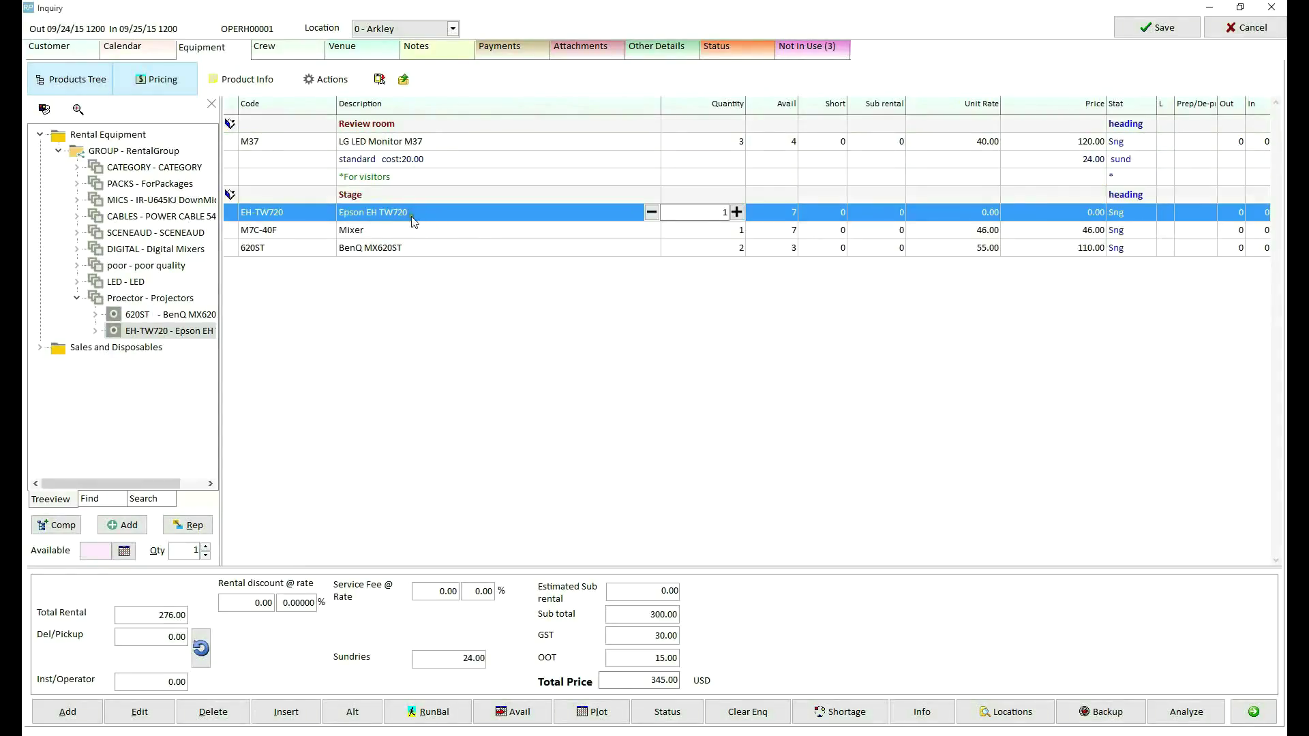
left_click(412, 230)
left_click(412, 248)
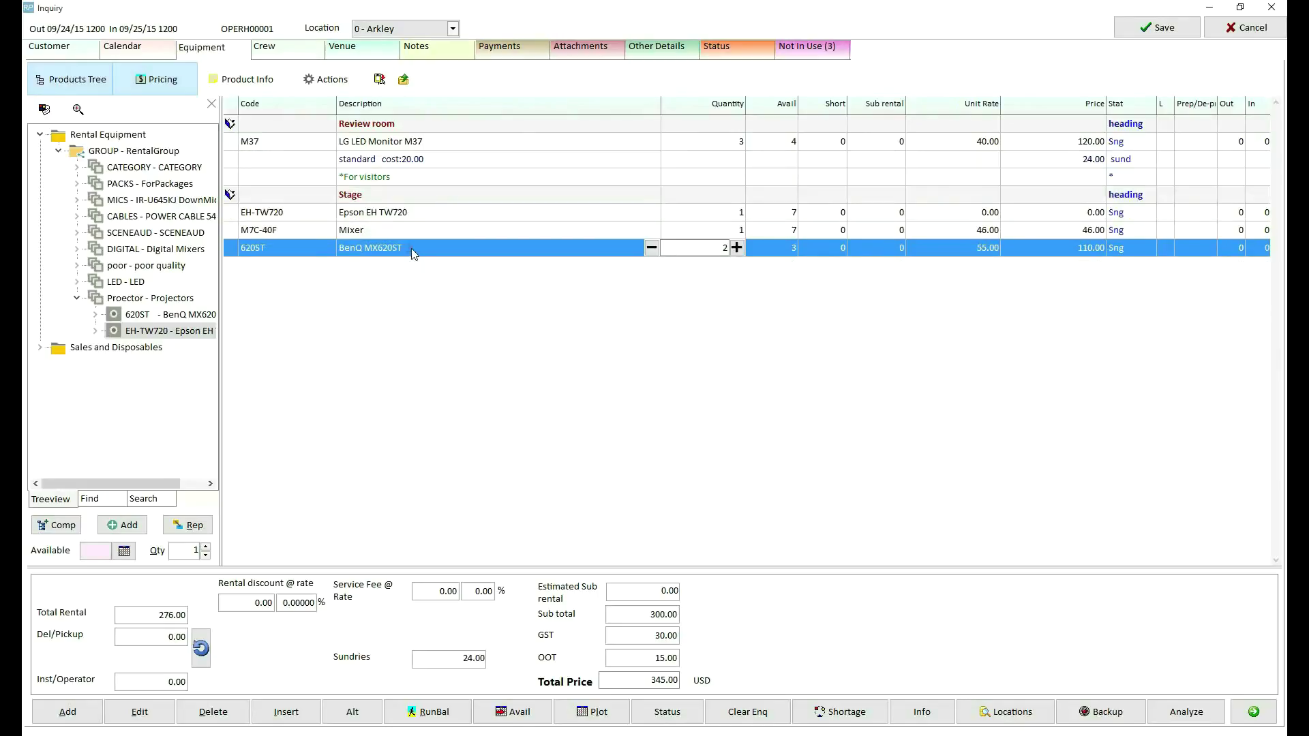
left_click(593, 318)
Step: Save the Opera House enquiry without printing, then sort the bookings list by out date
left_click(1131, 35)
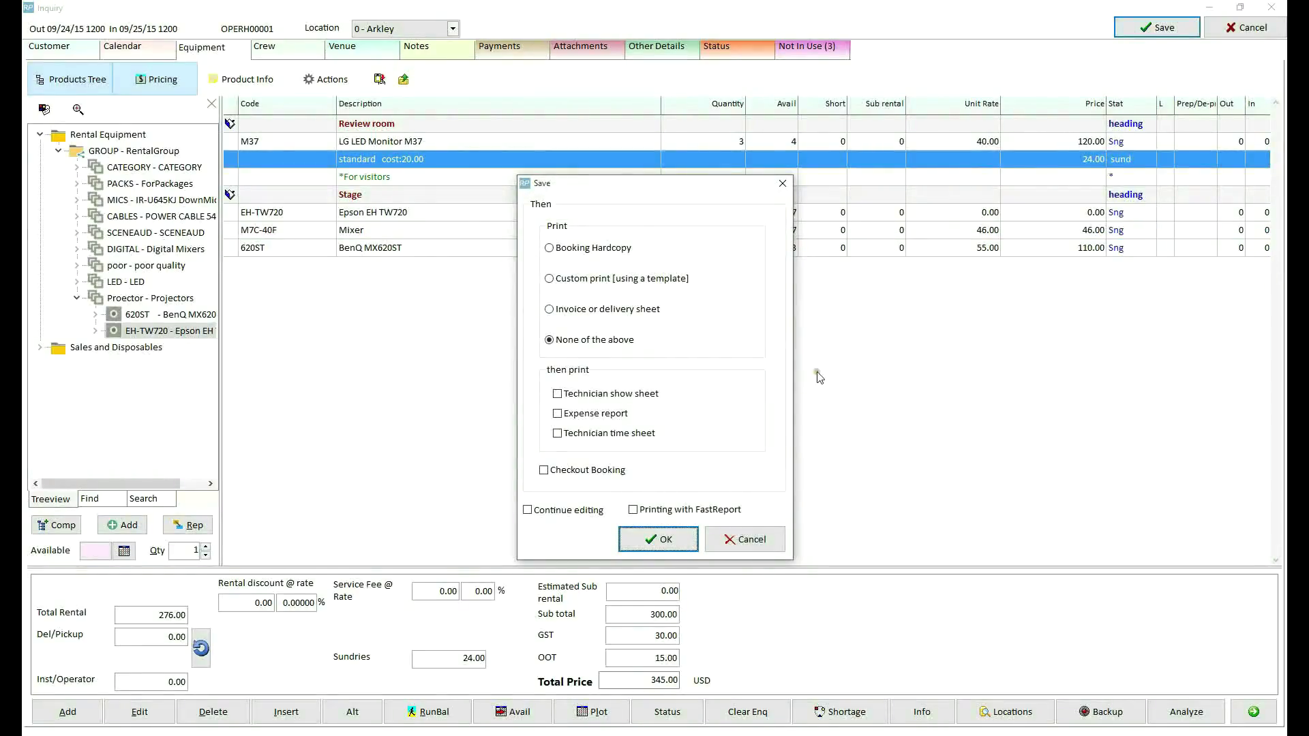
left_click(665, 539)
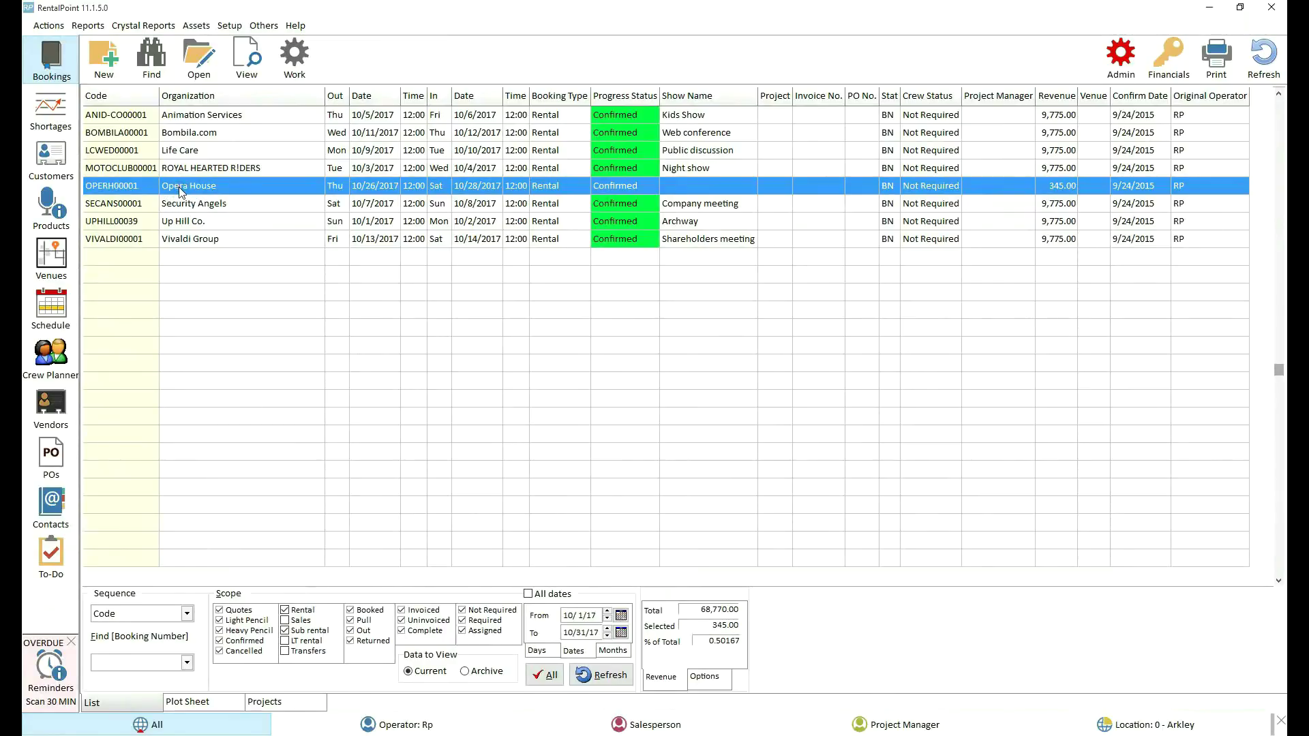
left_click(363, 99)
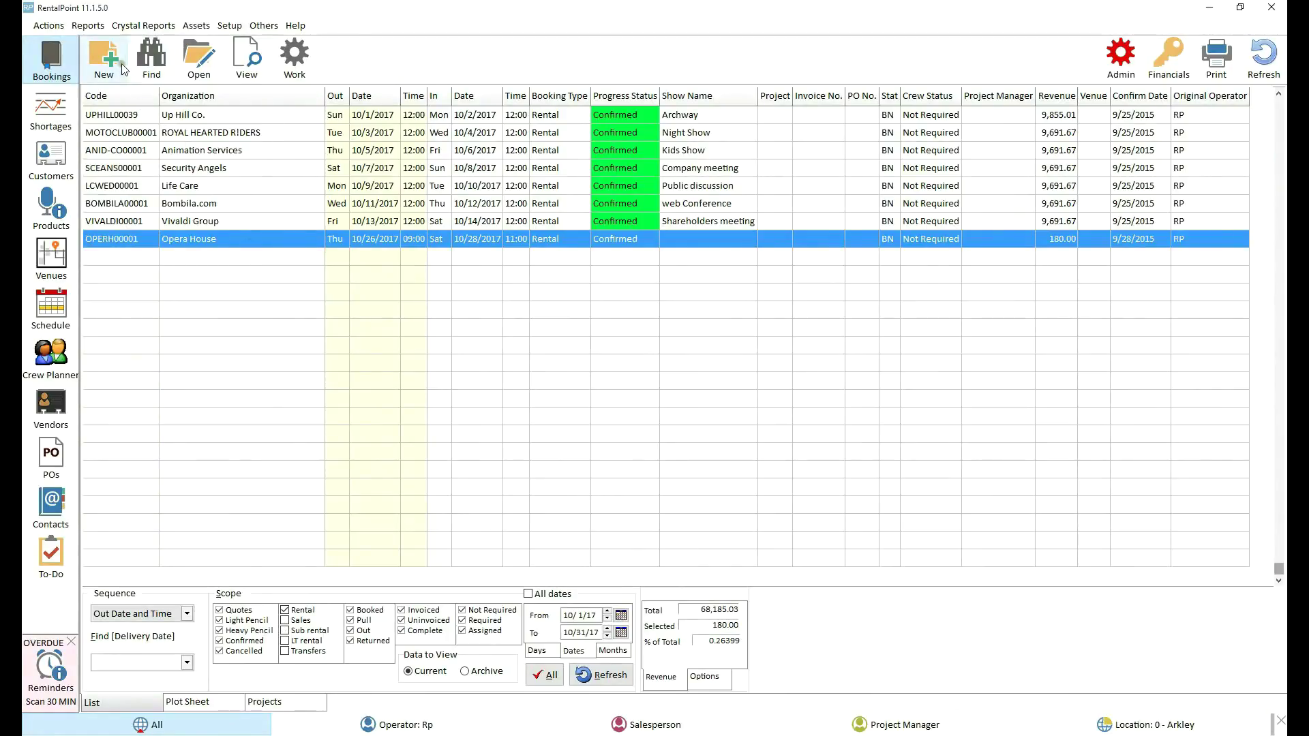
Step: Start a new enquiry for new customer Symphony Hall with its customer code
left_click(123, 69)
left_click(167, 103)
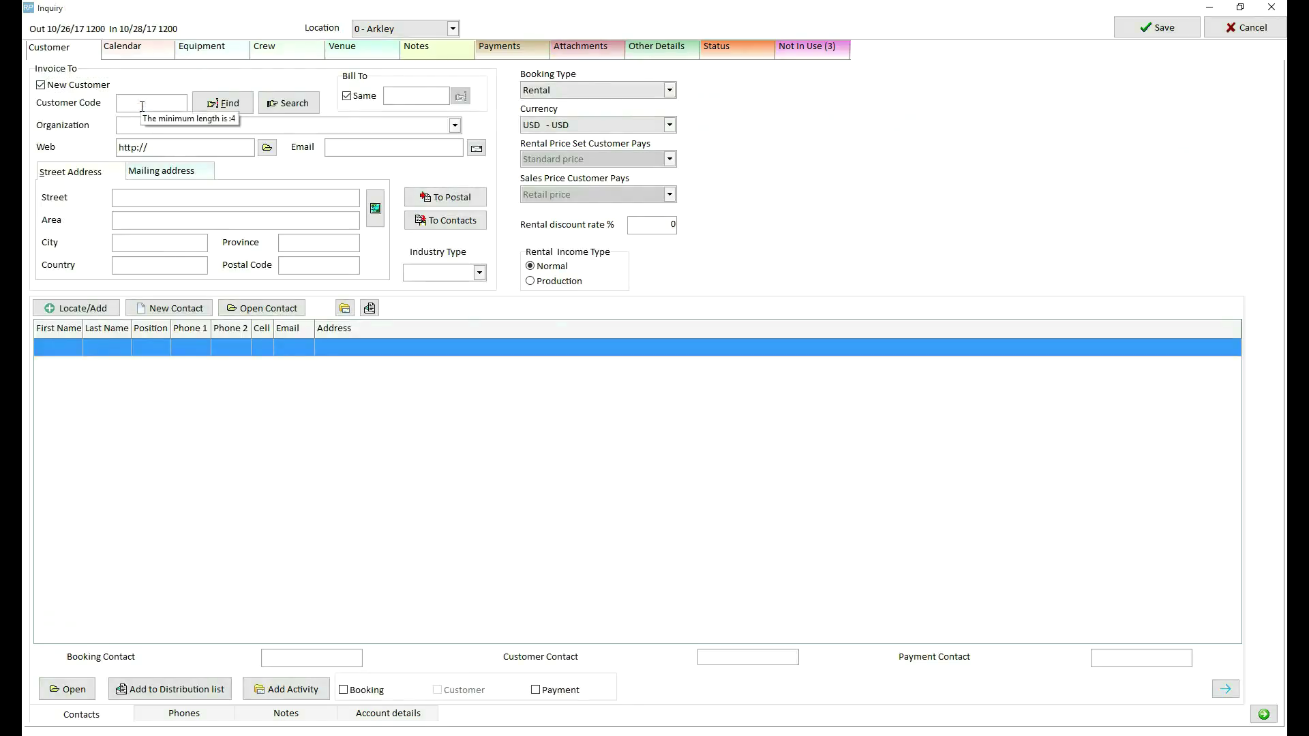
type("SYMPH")
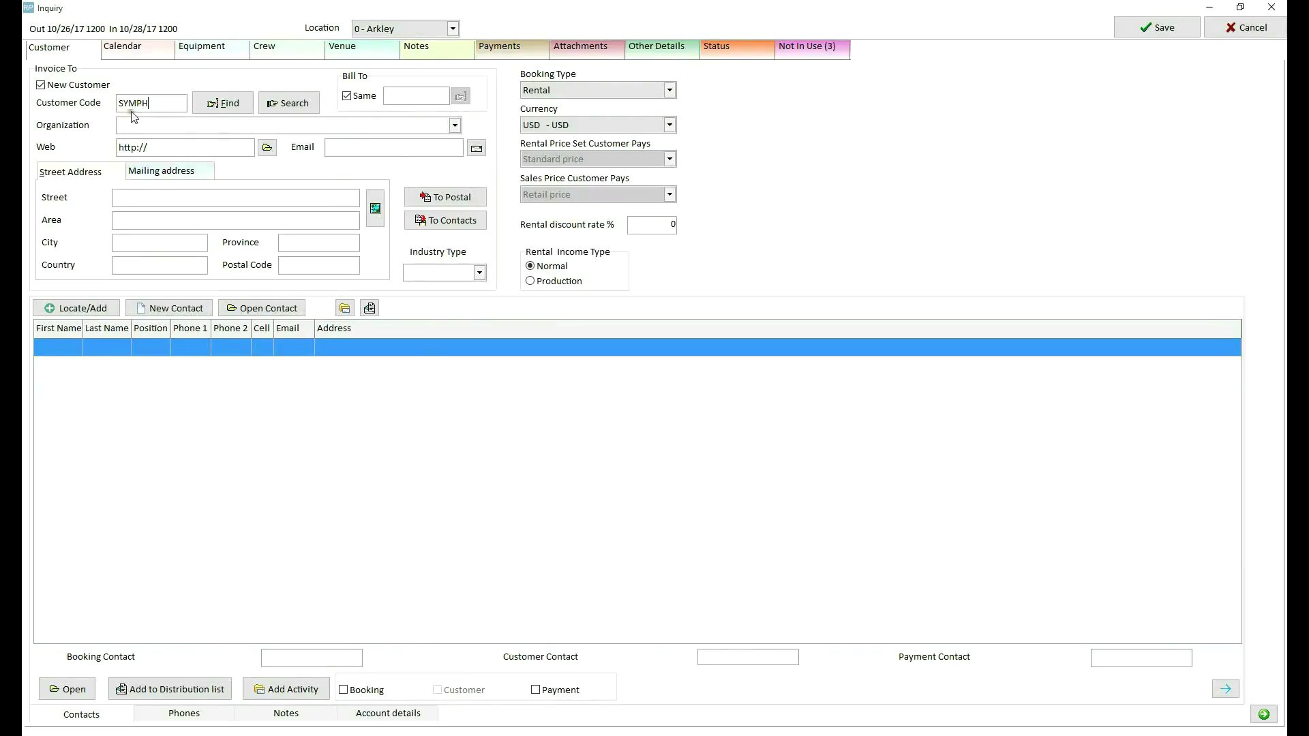
left_click(134, 122)
type("Symphony Hall")
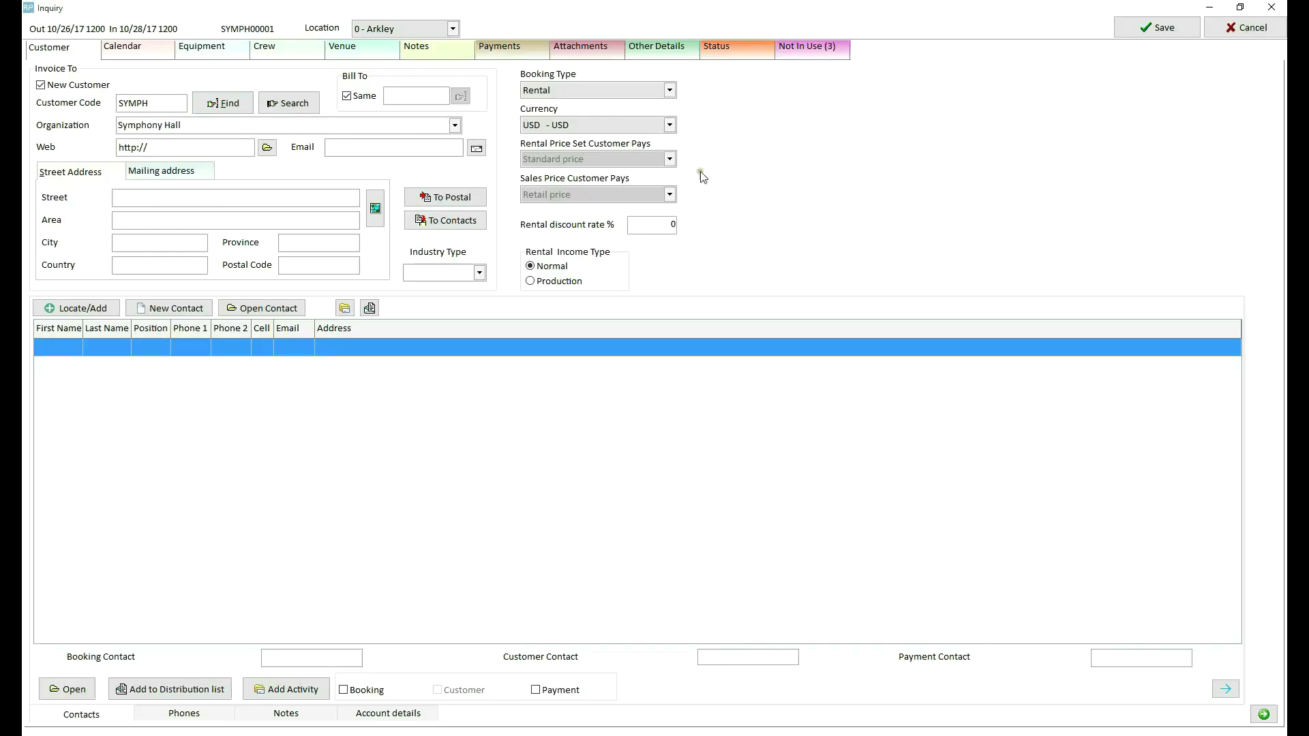
Step: Save the Symphony Hall enquiry with Continue editing ticked so it stays open
left_click(1153, 27)
left_click(566, 512)
left_click(653, 542)
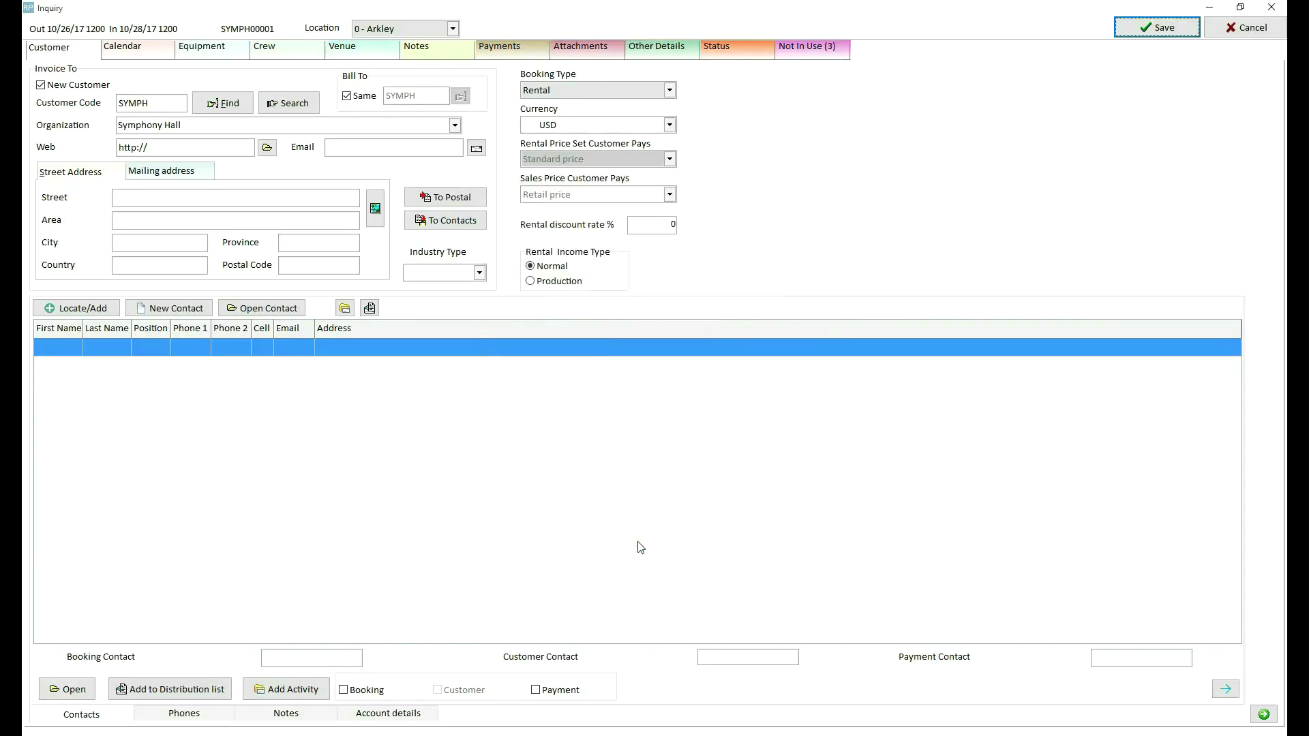
Step: Set the booking's return to 31 October 2017 at 1600, making it four days
left_click(215, 52)
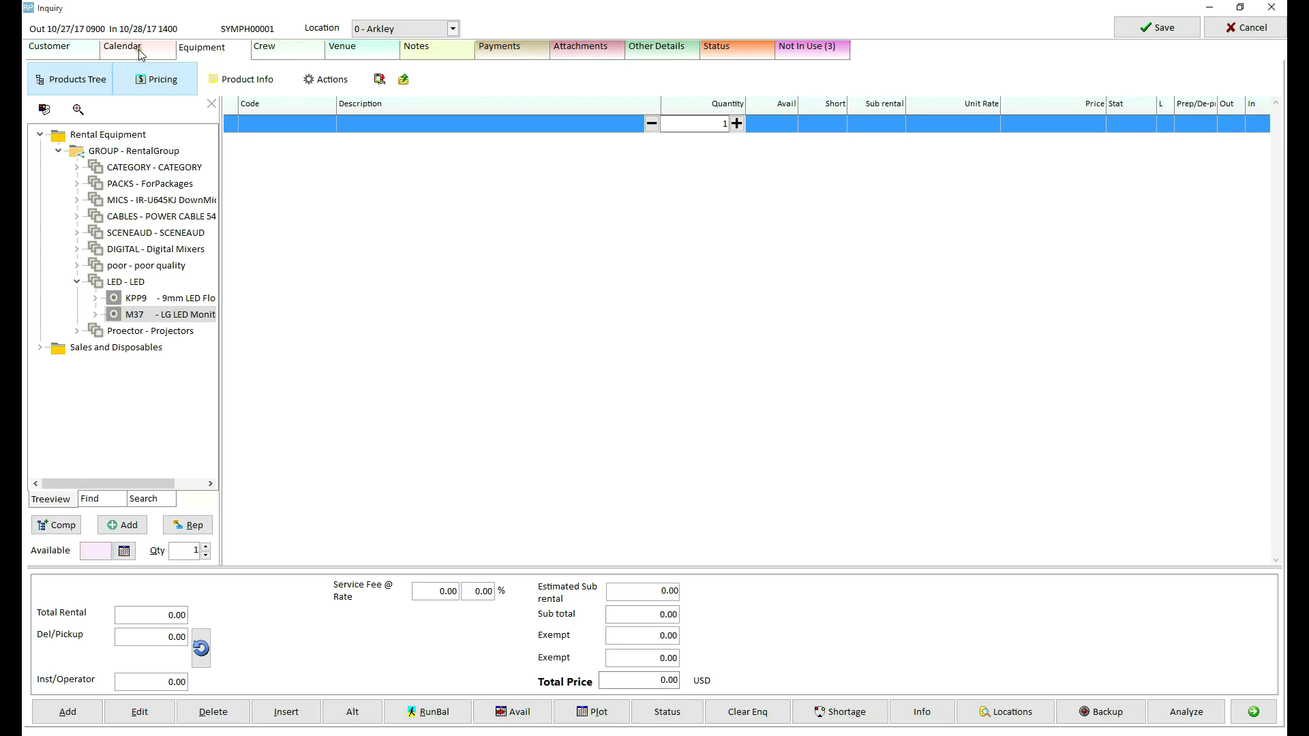
left_click(138, 52)
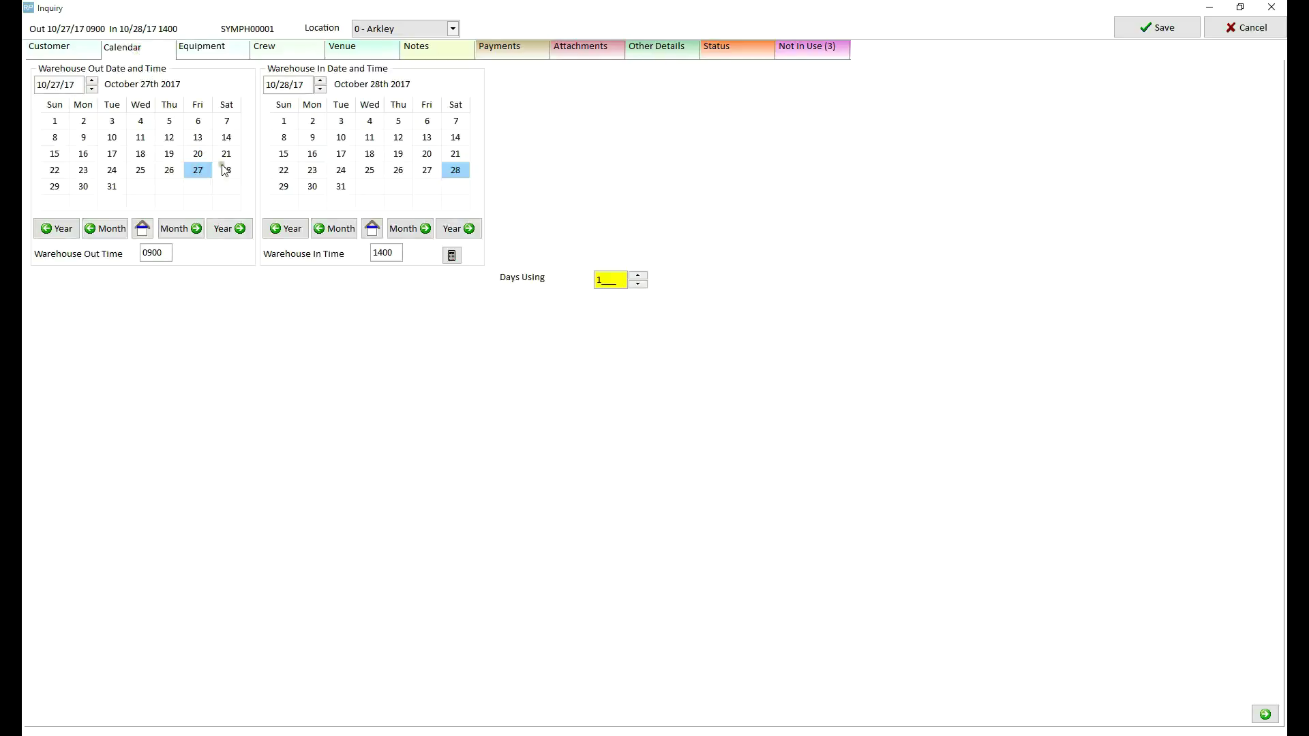
left_click(340, 190)
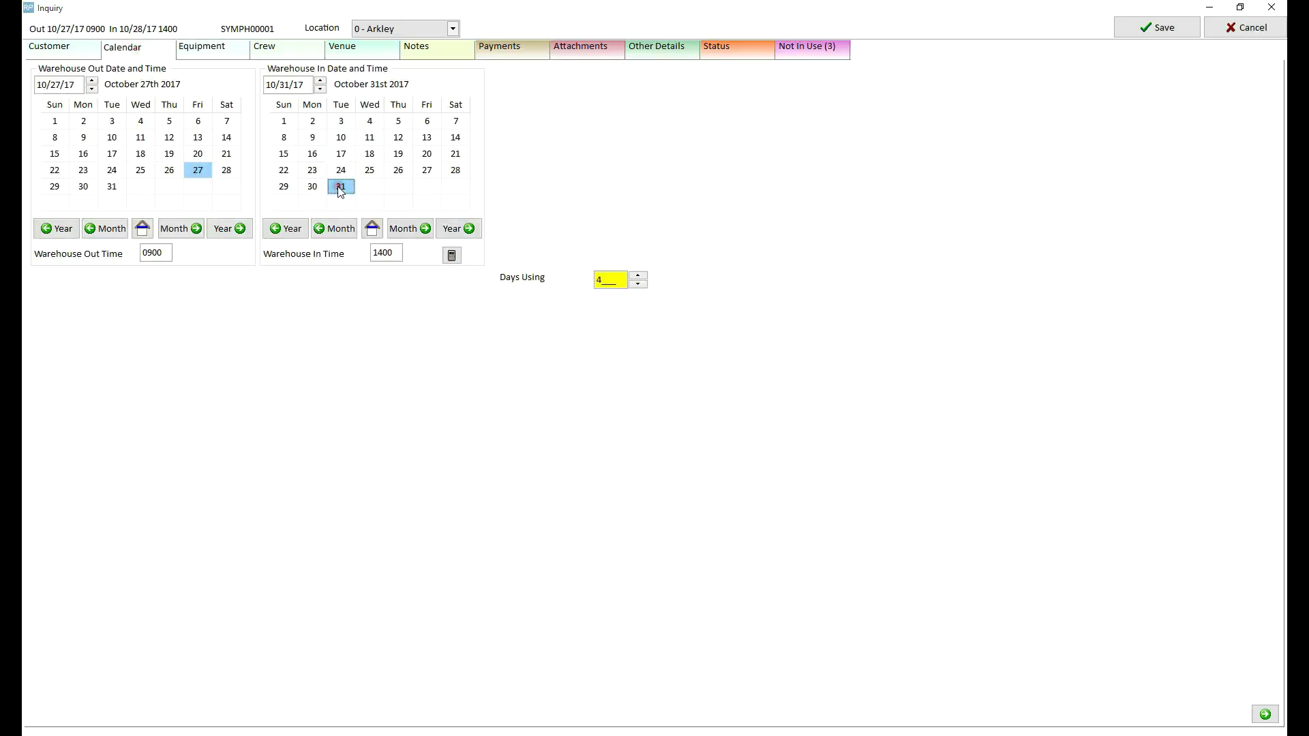
left_click(396, 253)
type("1600")
Step: Load Concert hall.txt into the Symphony Hall booking, bringing the total to 300.00 USD
left_click(225, 50)
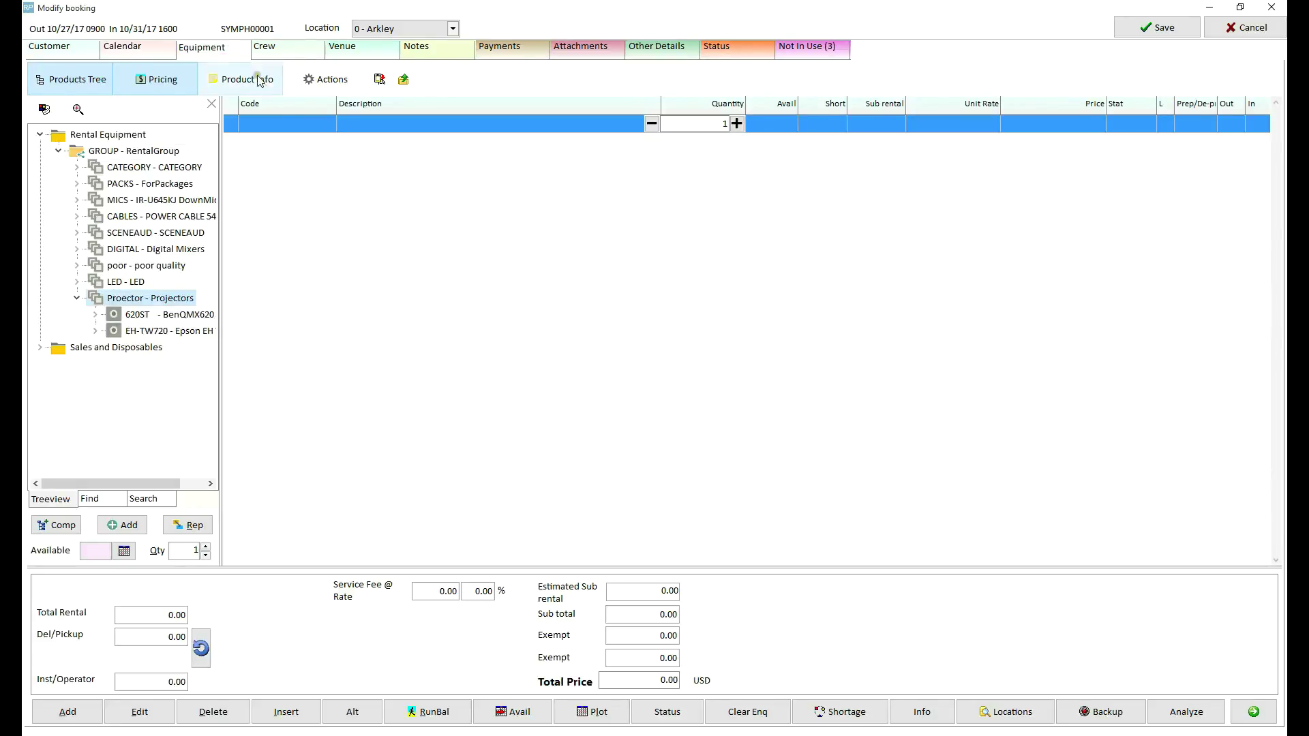
left_click(404, 80)
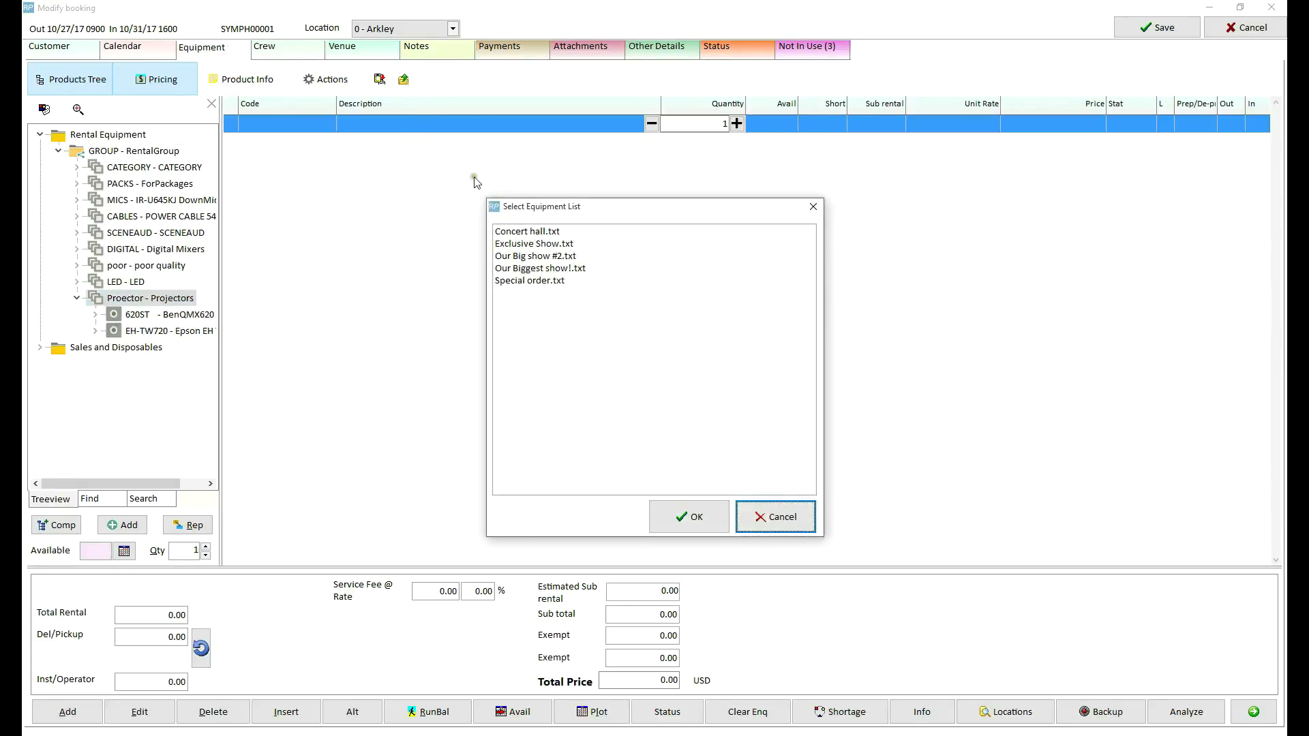
left_click(534, 232)
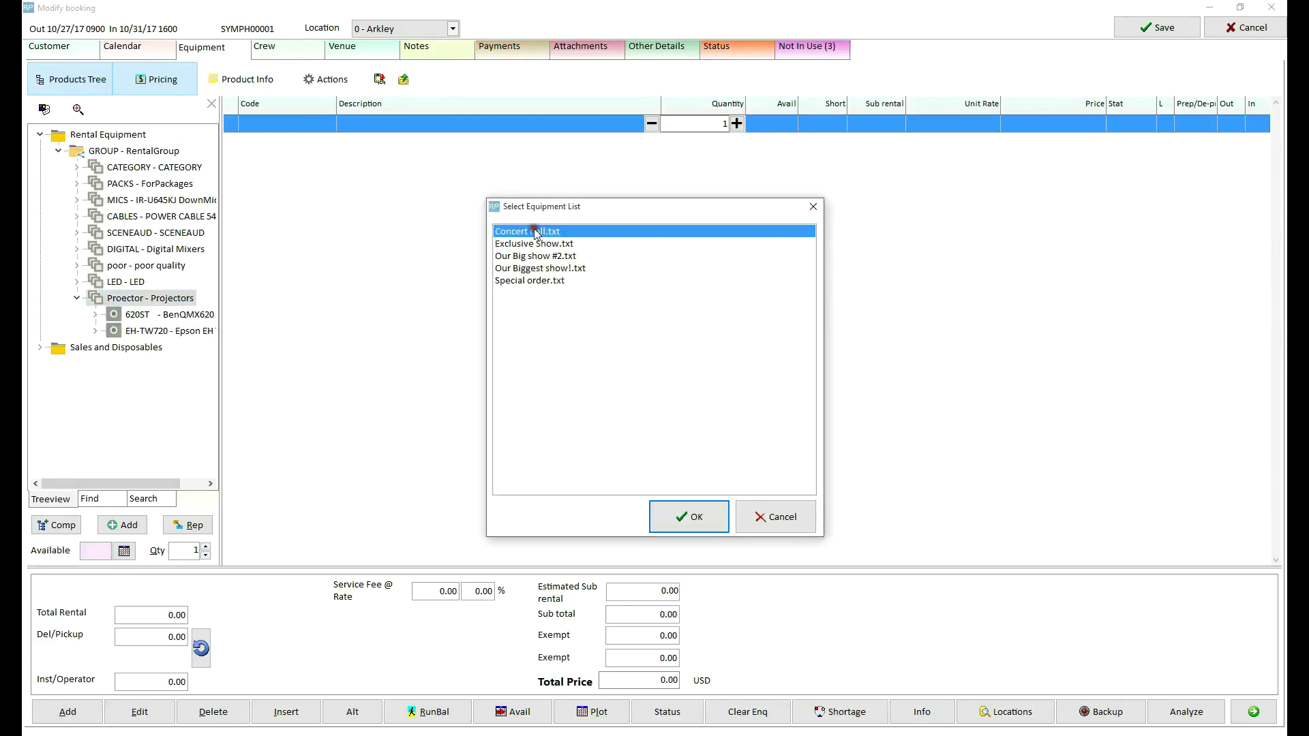
left_click(690, 522)
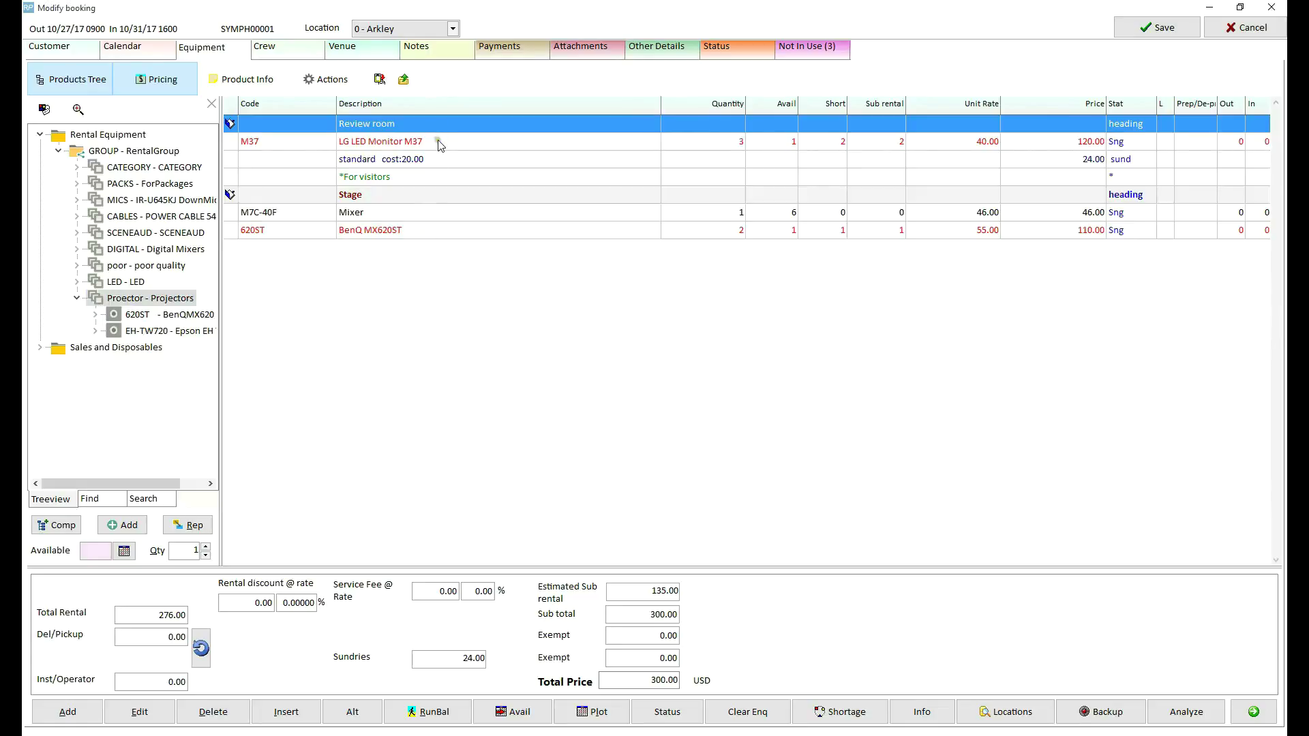
left_click(440, 144)
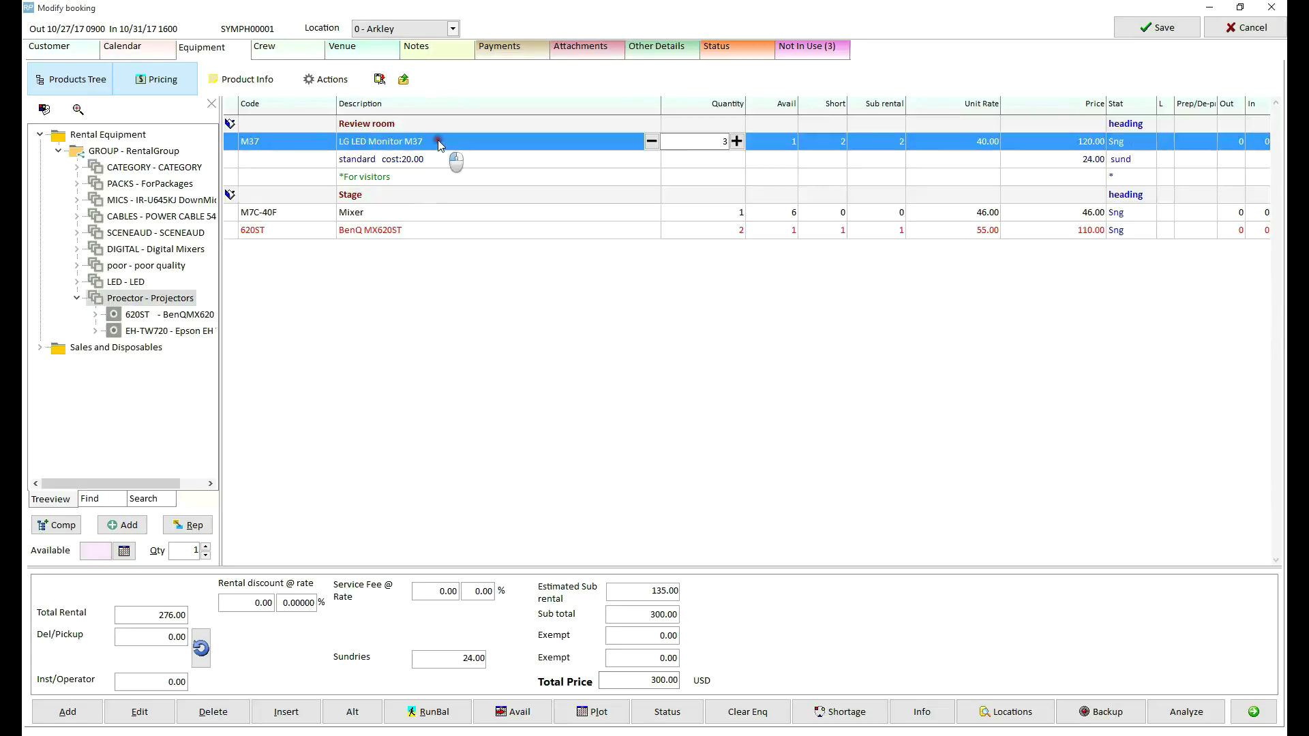
left_click(422, 233)
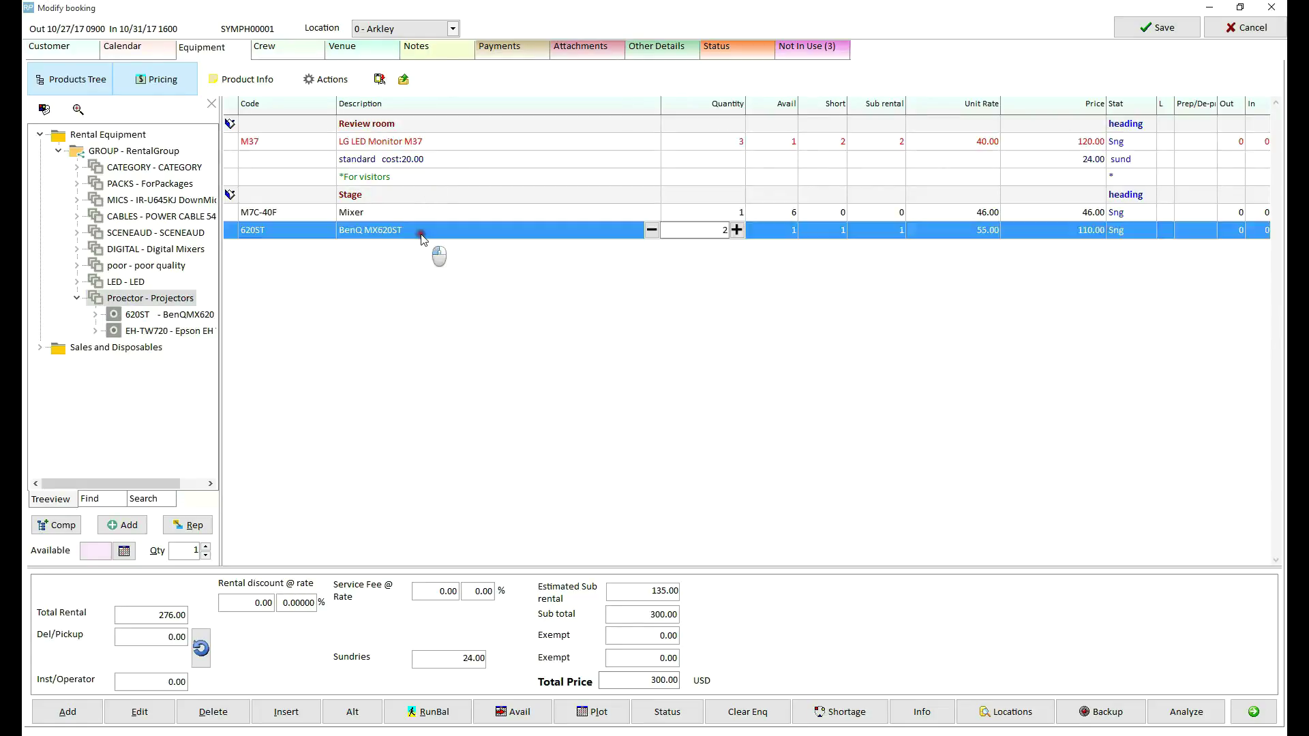
left_click(346, 197)
Step: Add one Epson EH-TW720 projector from the product tree as the first item under Stage
left_click(171, 332)
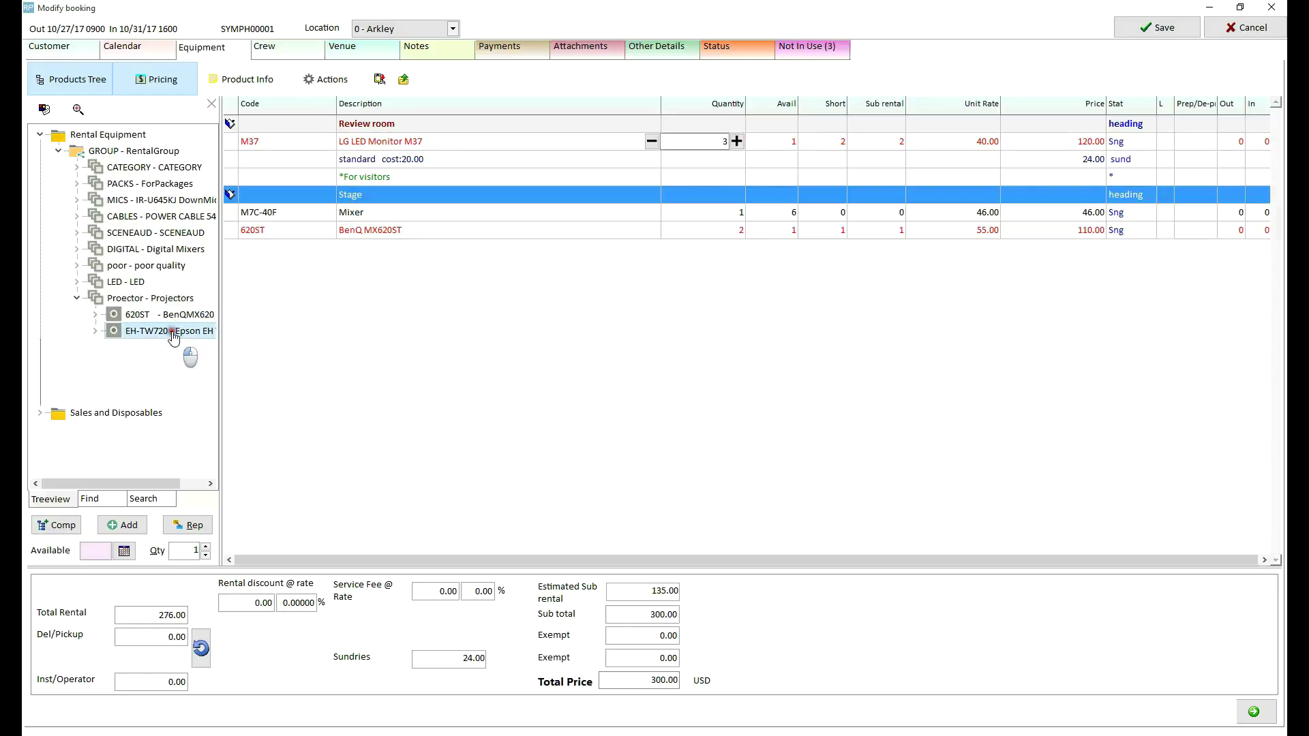
left_click_drag(174, 336, 438, 248)
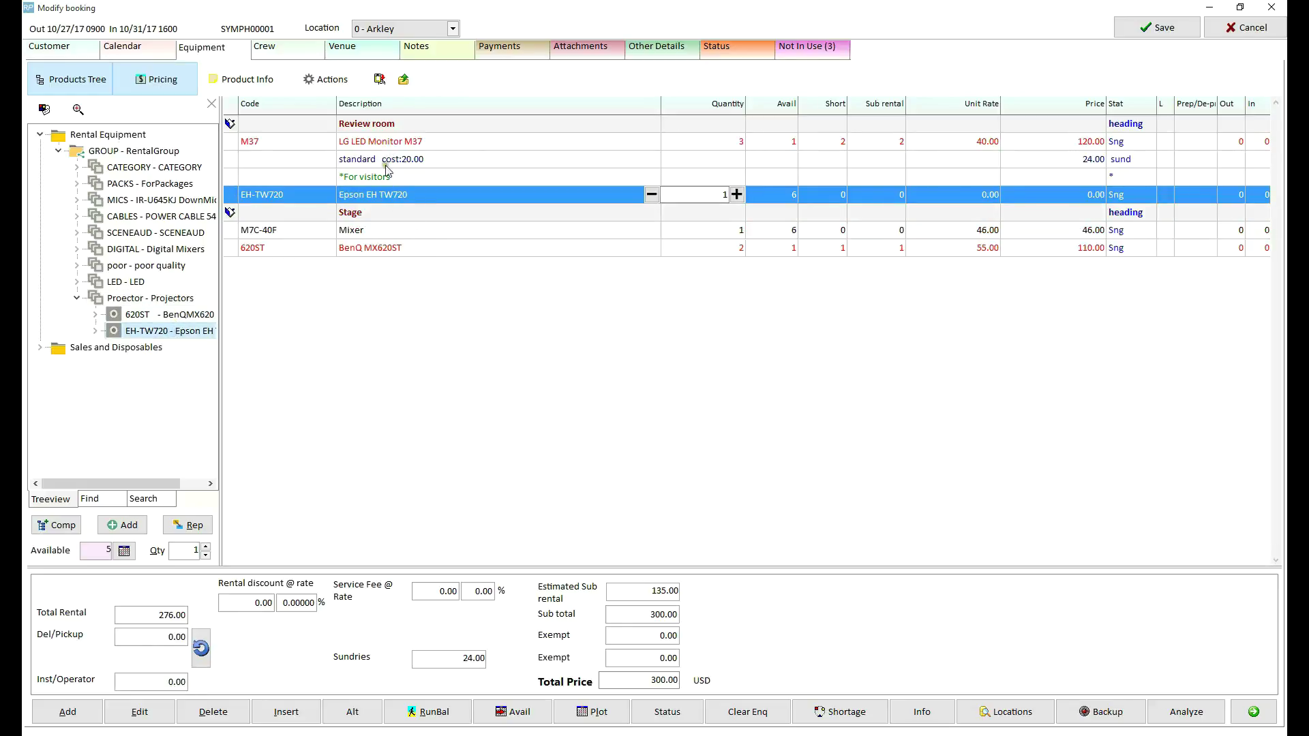
left_click_drag(386, 183, 381, 212)
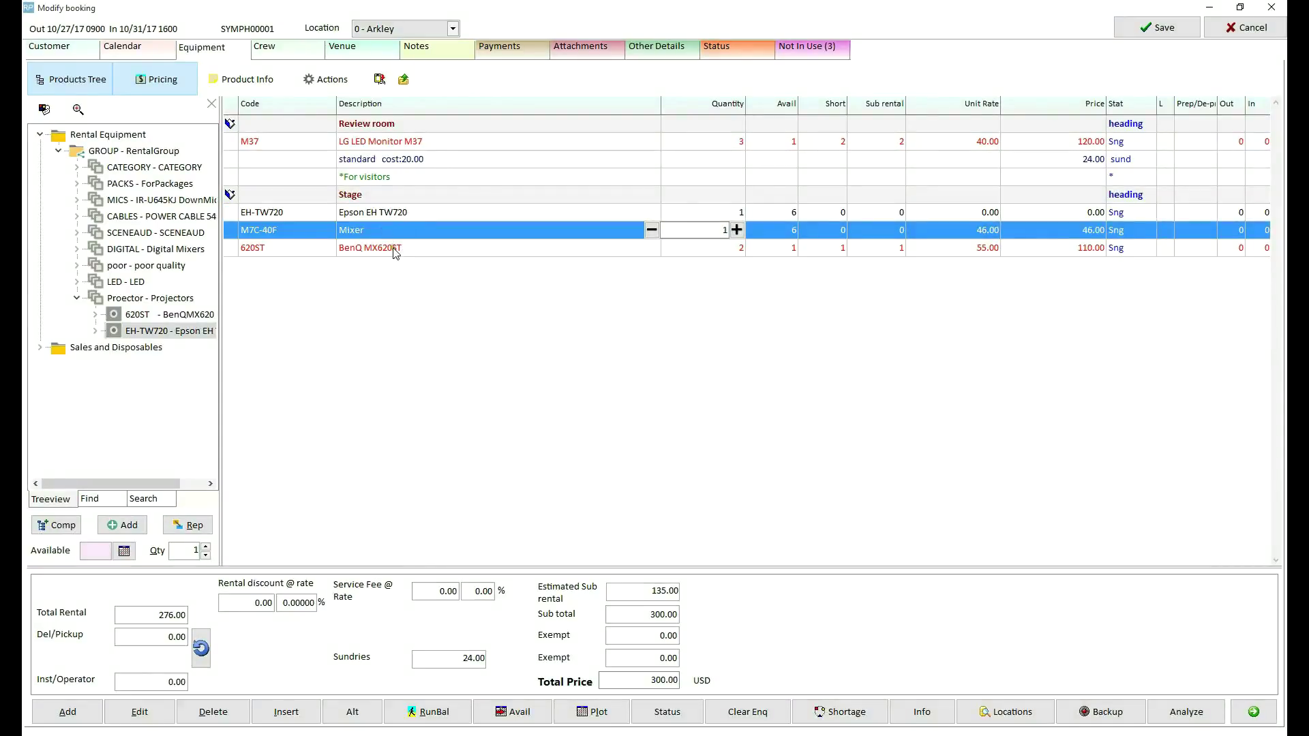
Step: Show the BenQ MX620ST running balance, revealing a -1 shortage on October 27, 2017
left_click(388, 247)
left_click(453, 713)
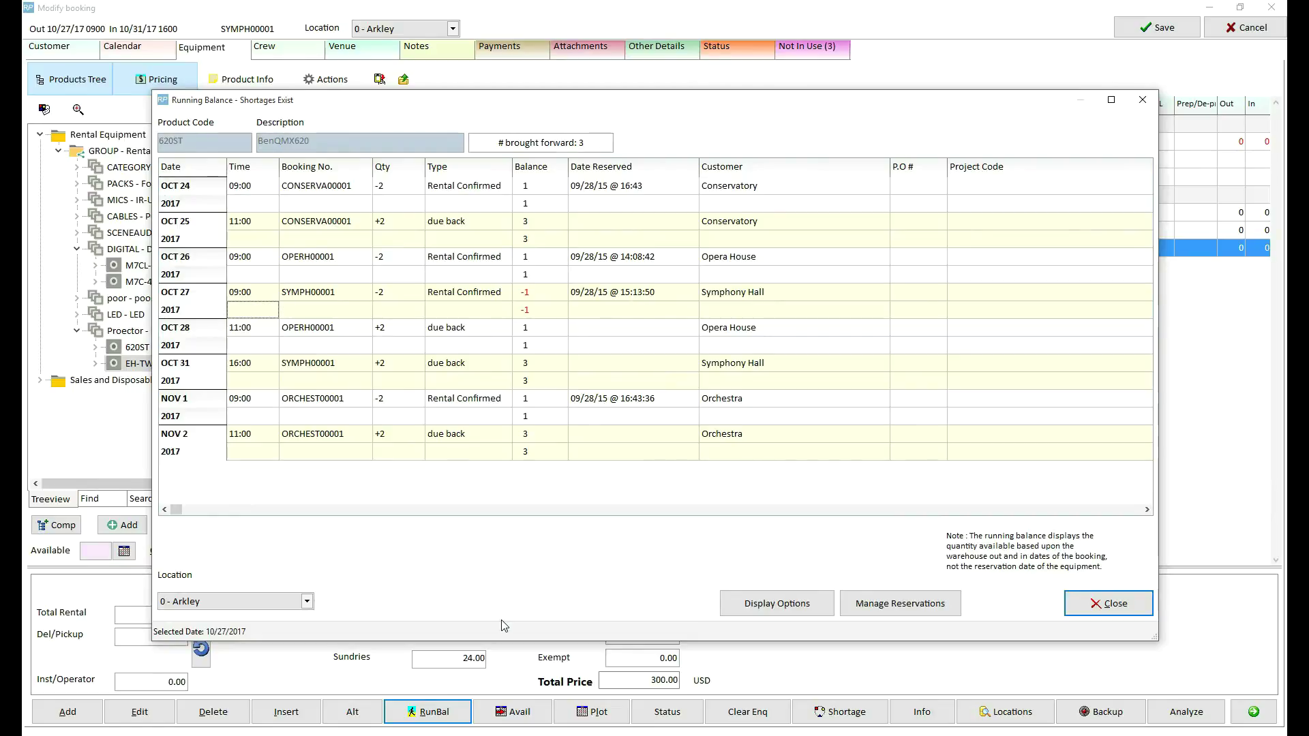
Step: Open Manage Reservations for the BenQ MX620ST and select the Opera House reservation
left_click(912, 604)
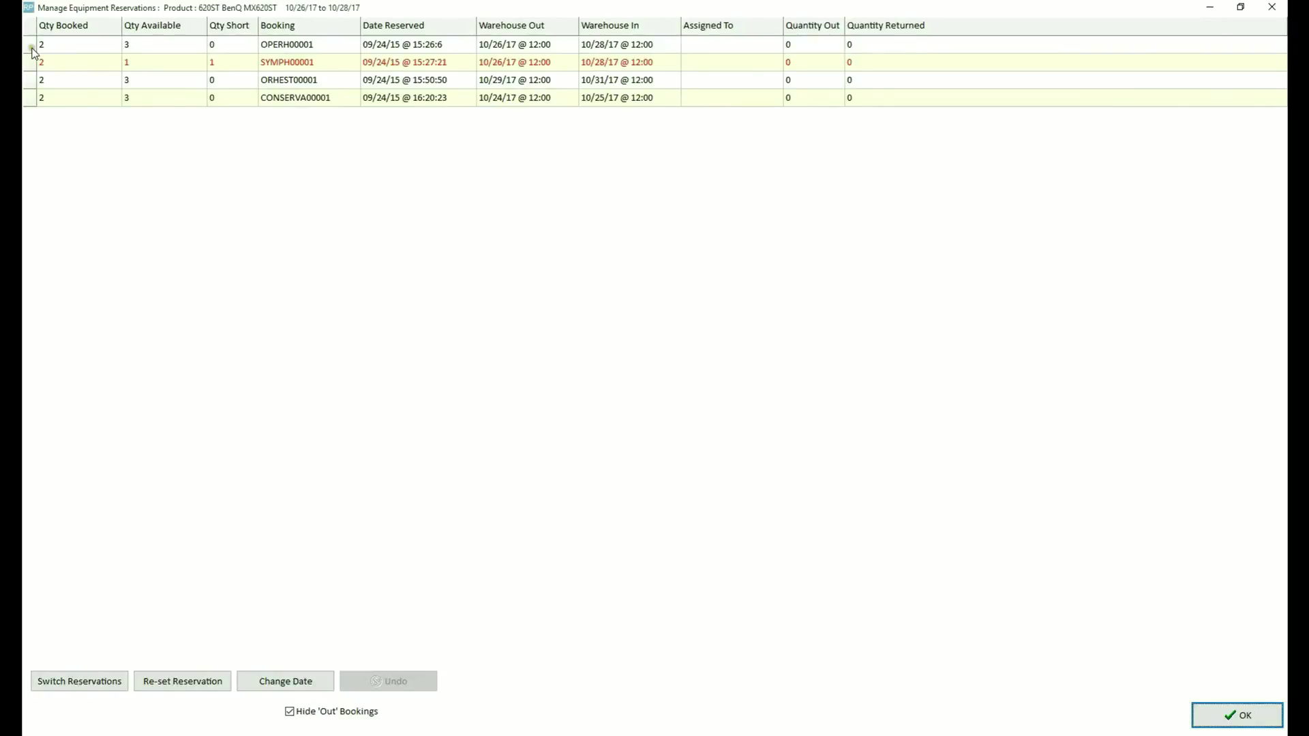
left_click(31, 47)
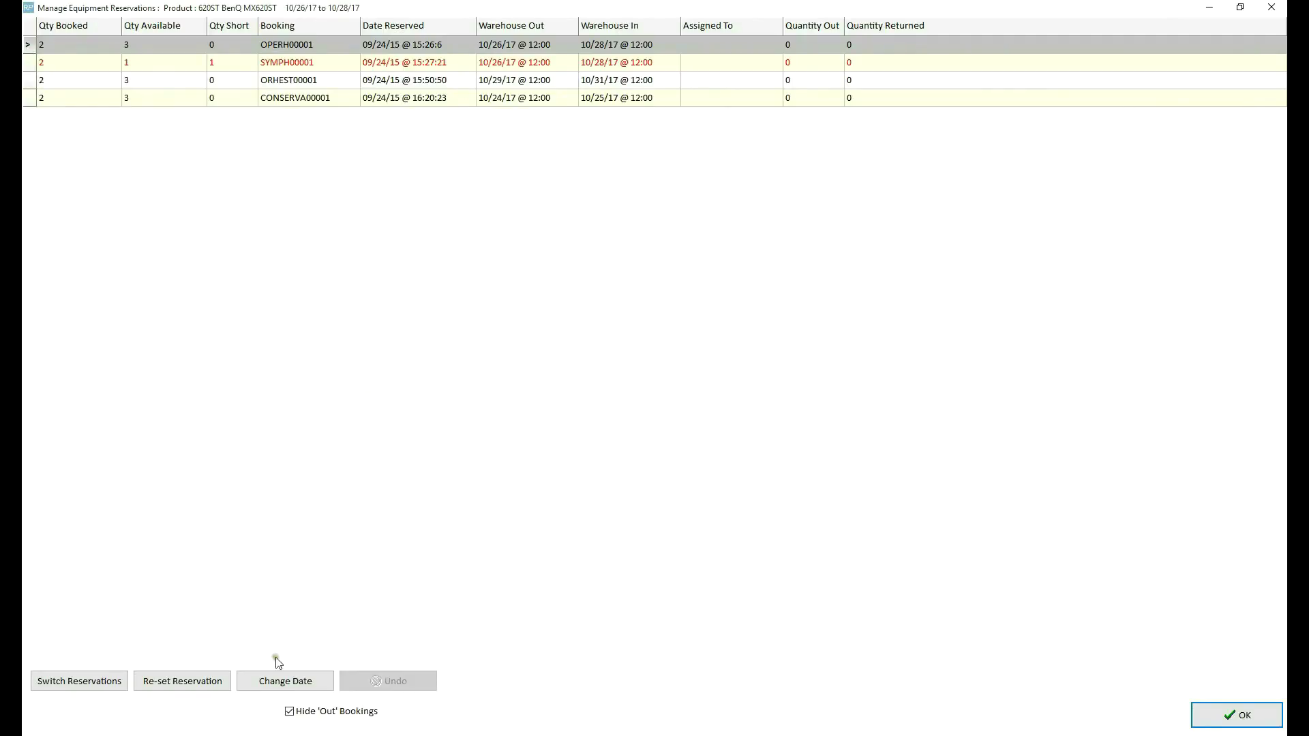
Step: Move the Opera House projector reservation to 16:00, keeping its existing date
left_click(281, 682)
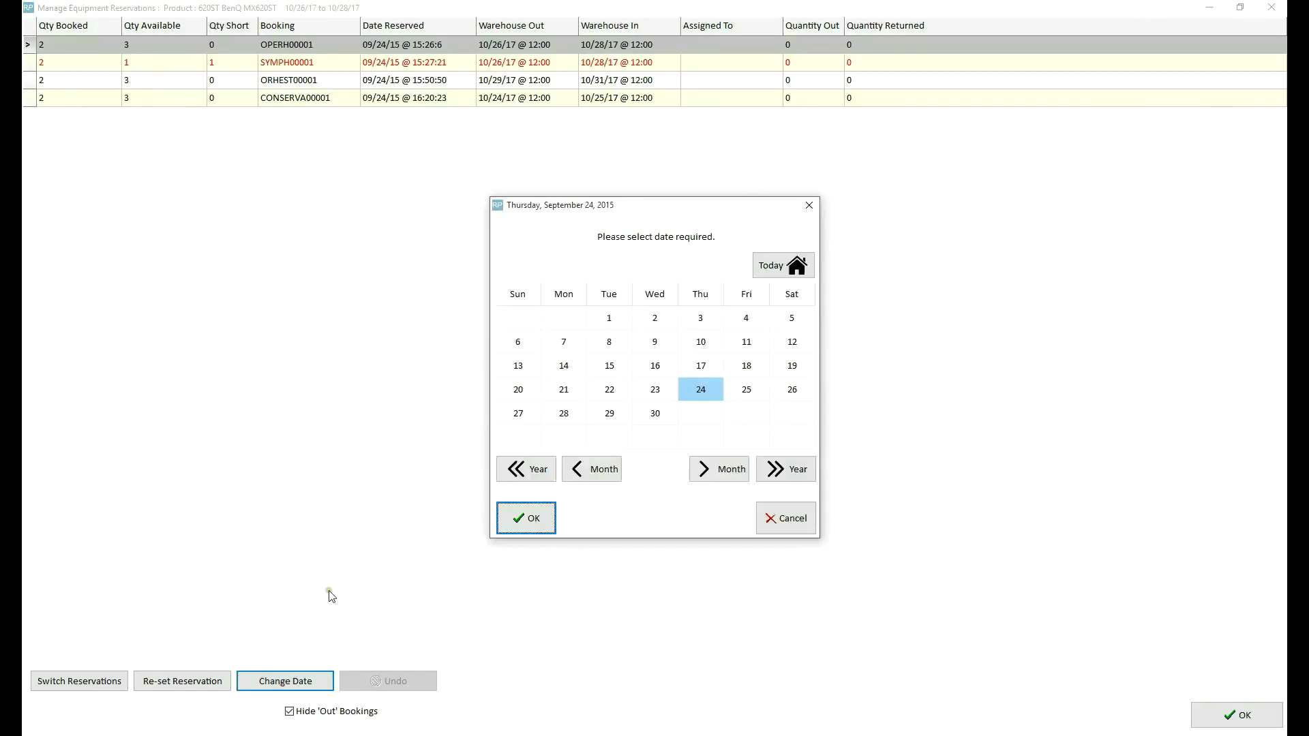
left_click(533, 522)
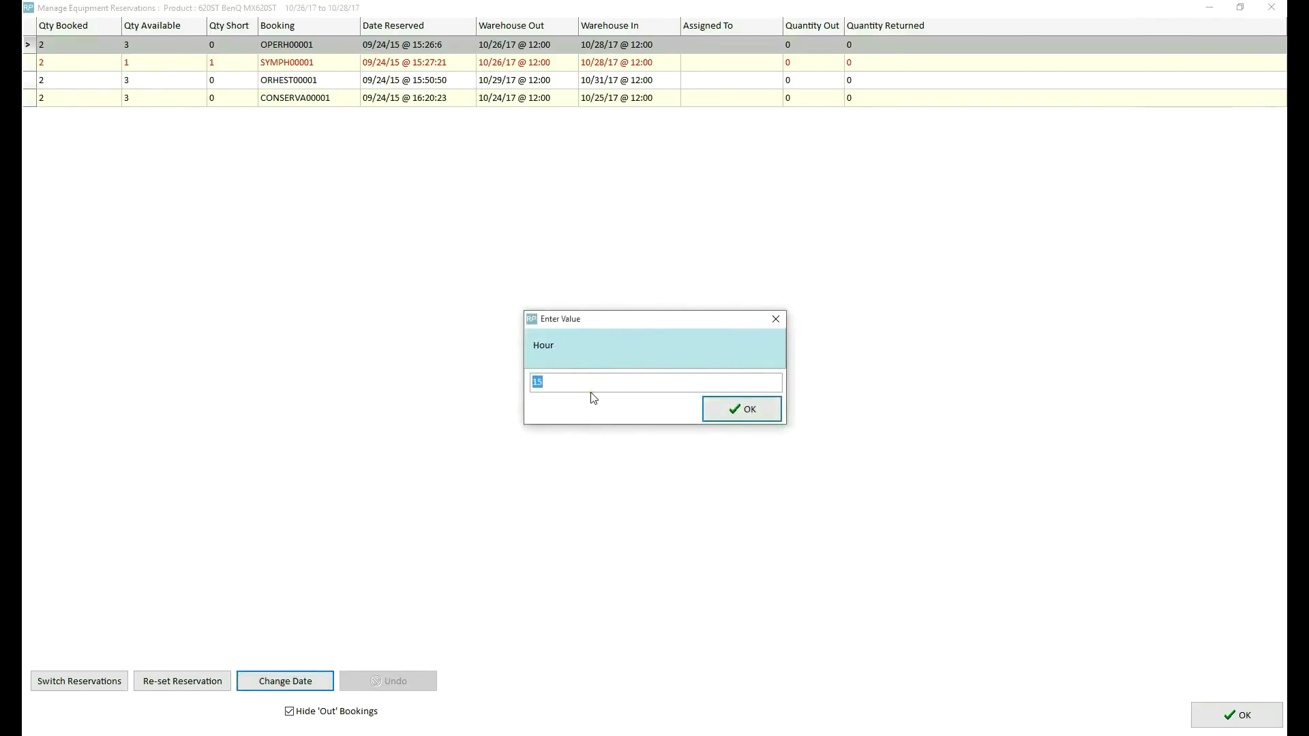
type("16")
left_click(742, 411)
type("00")
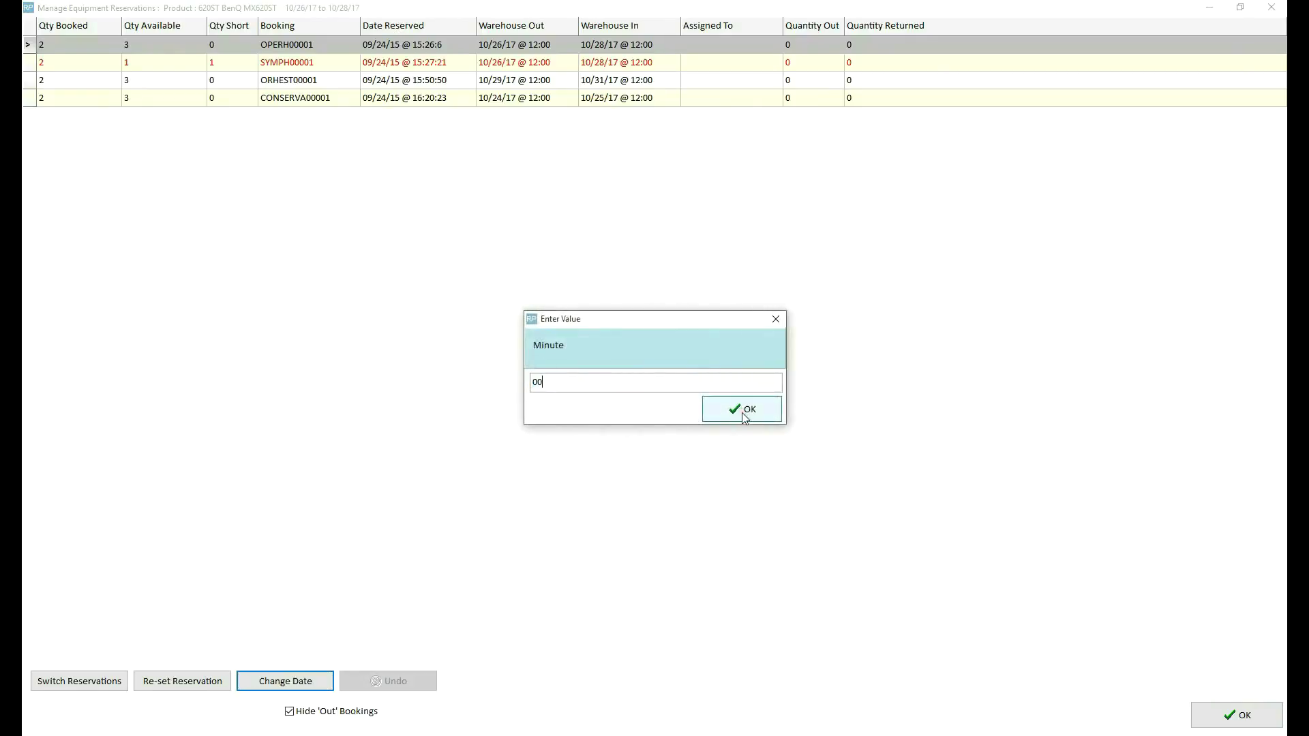
left_click(744, 416)
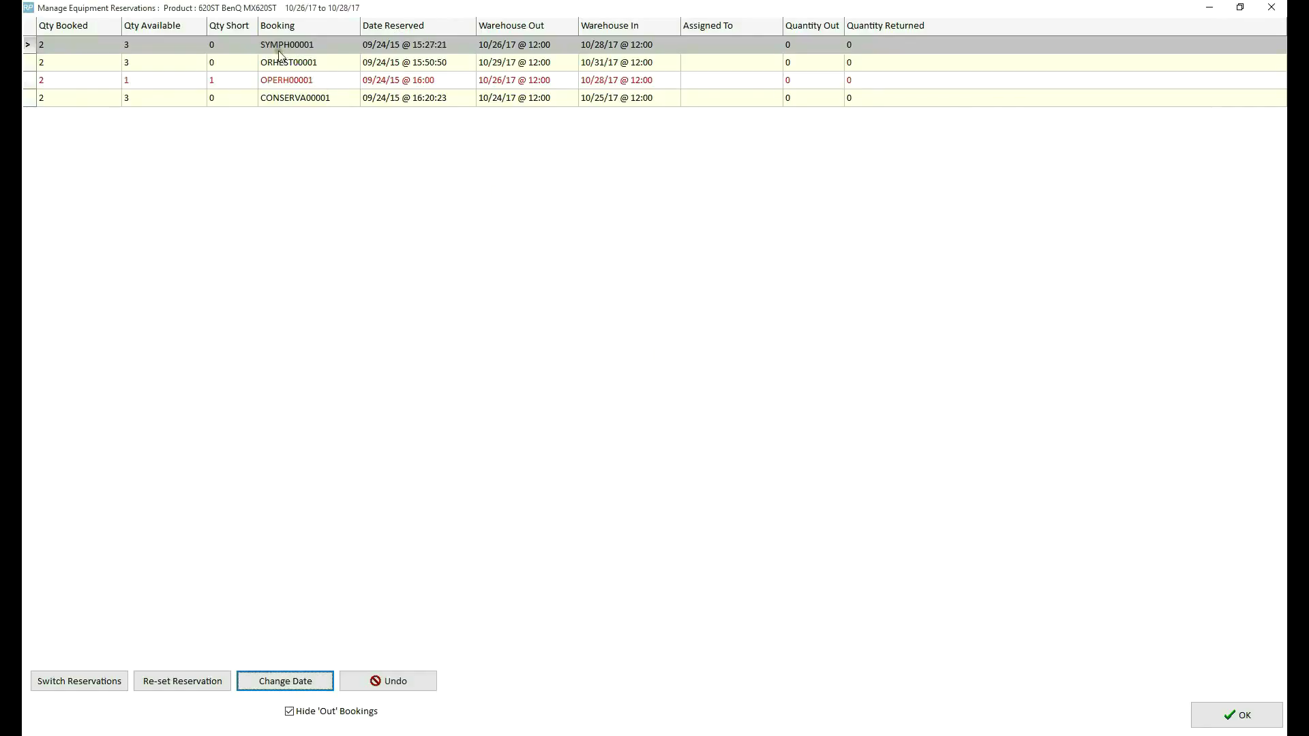
Step: Apply the rescheduled reservation and accept the new BenQ projector availability for all lines
left_click(30, 50)
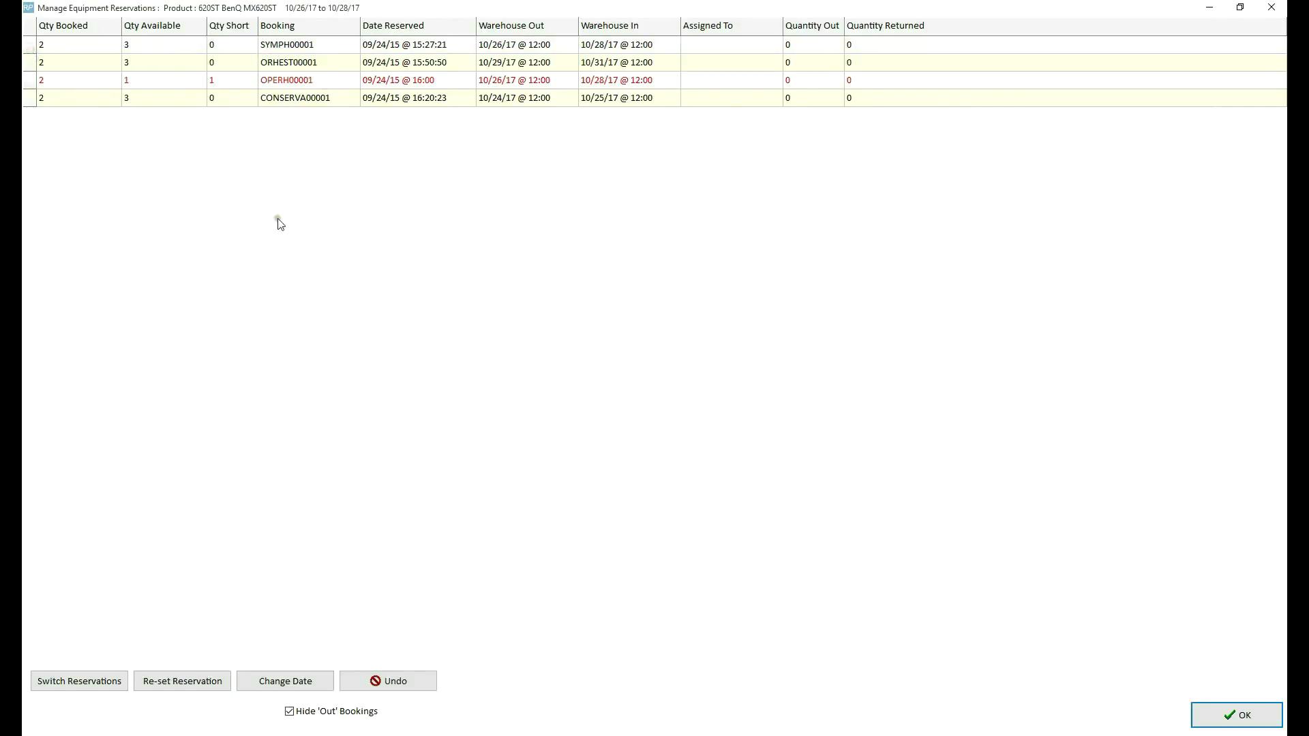
left_click(1217, 721)
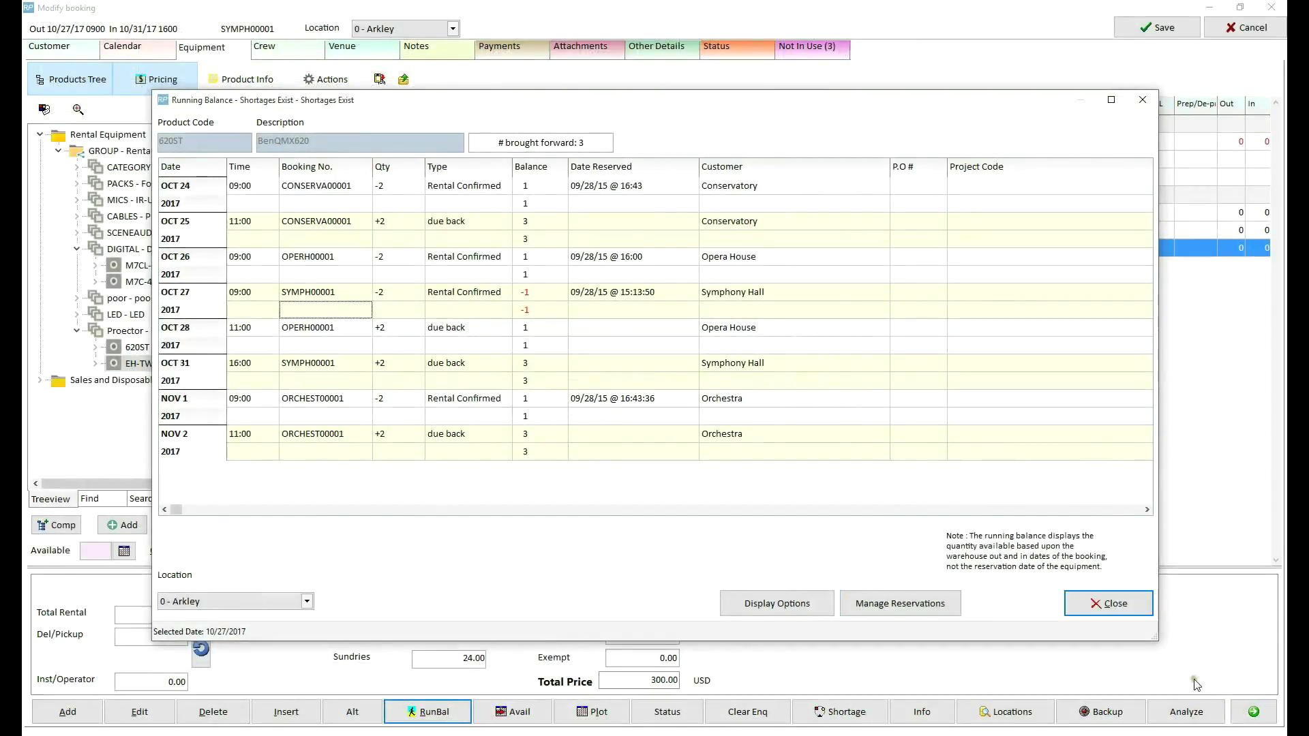
left_click(1112, 605)
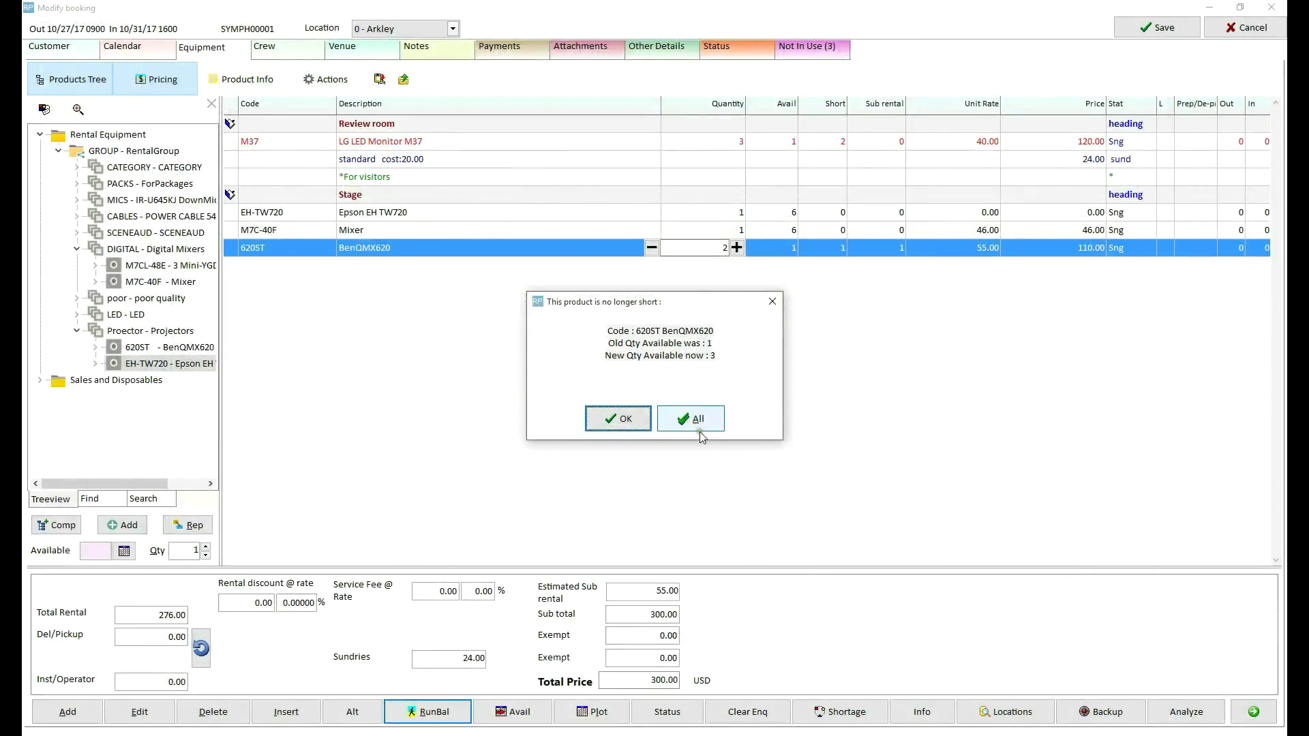
left_click(688, 422)
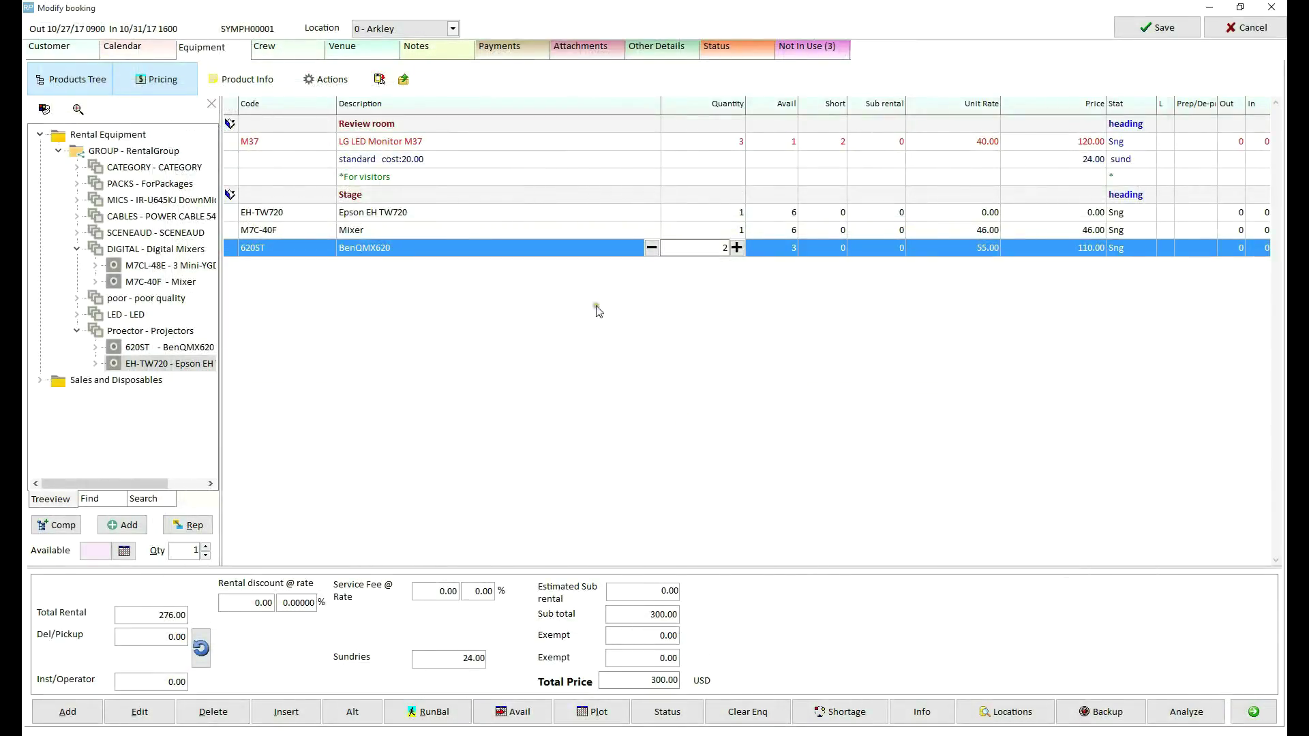
Step: Re-set the Opera House LG LED Monitor M37 reservation so it ranks behind the others
left_click(455, 146)
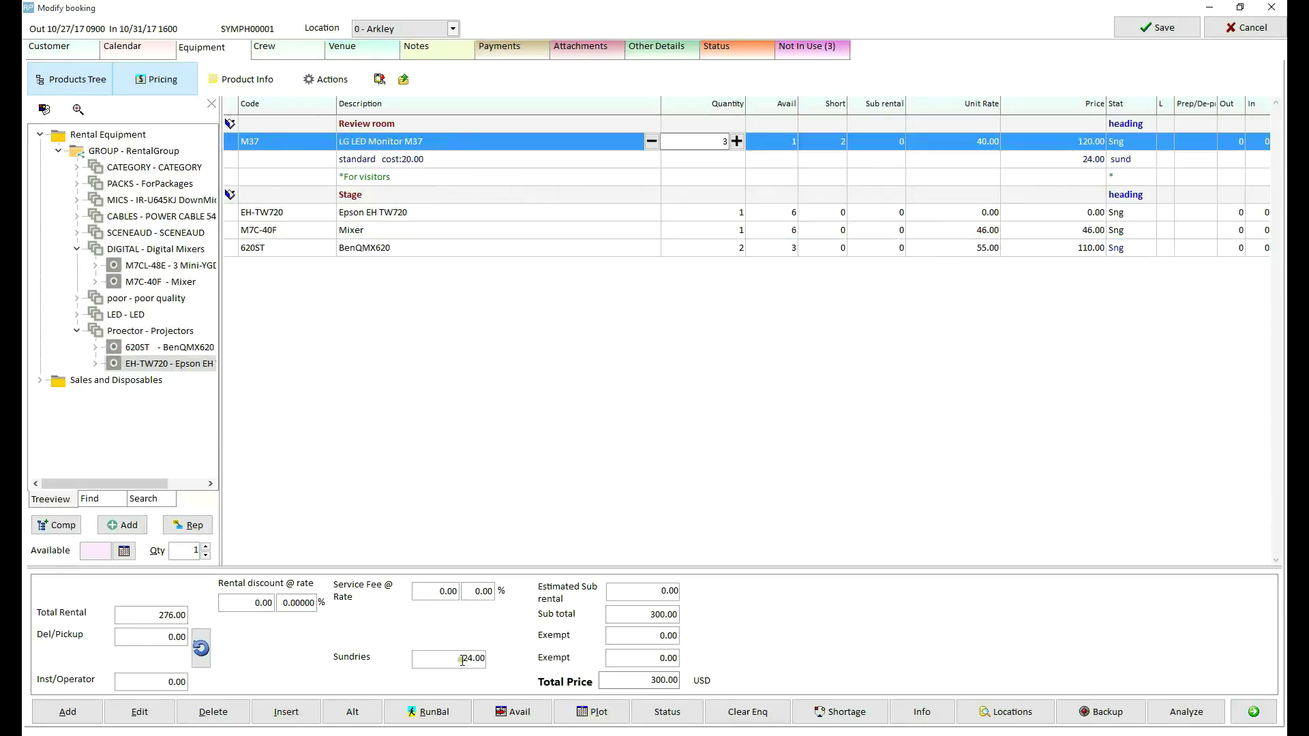
left_click(452, 713)
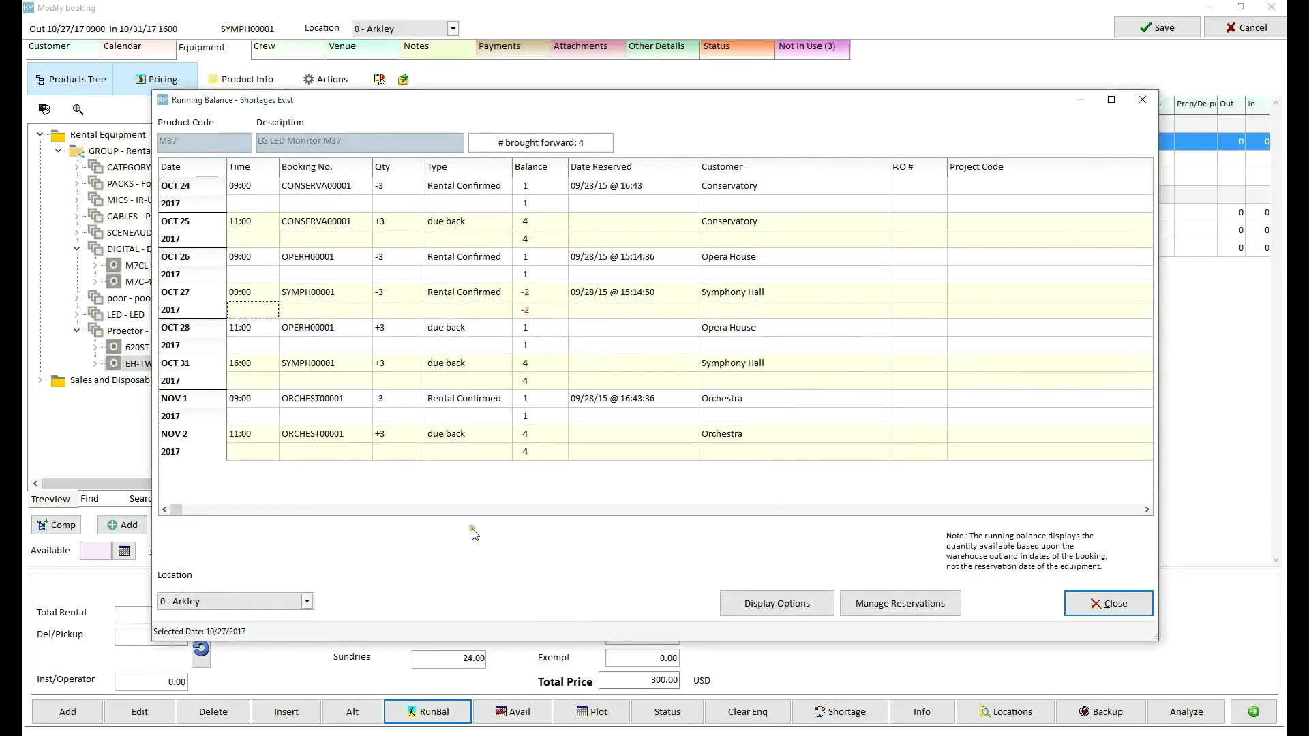
left_click(891, 605)
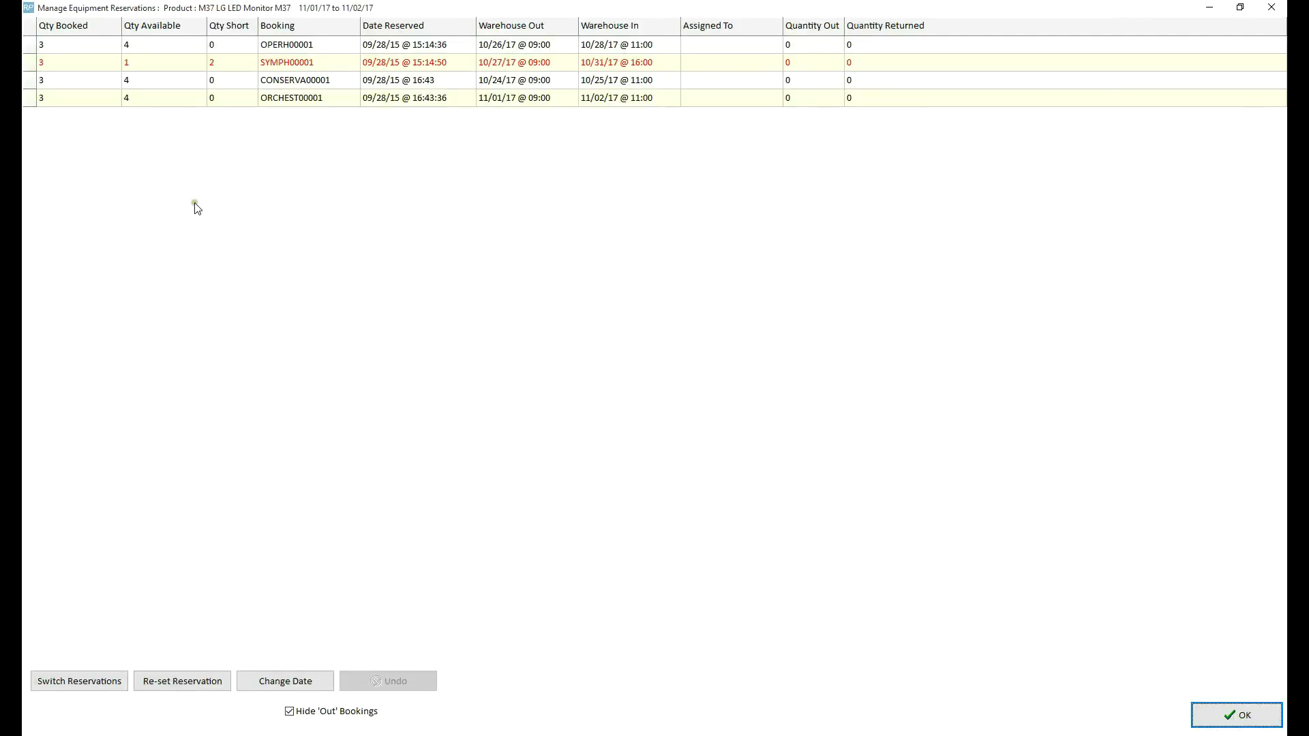
left_click(31, 46)
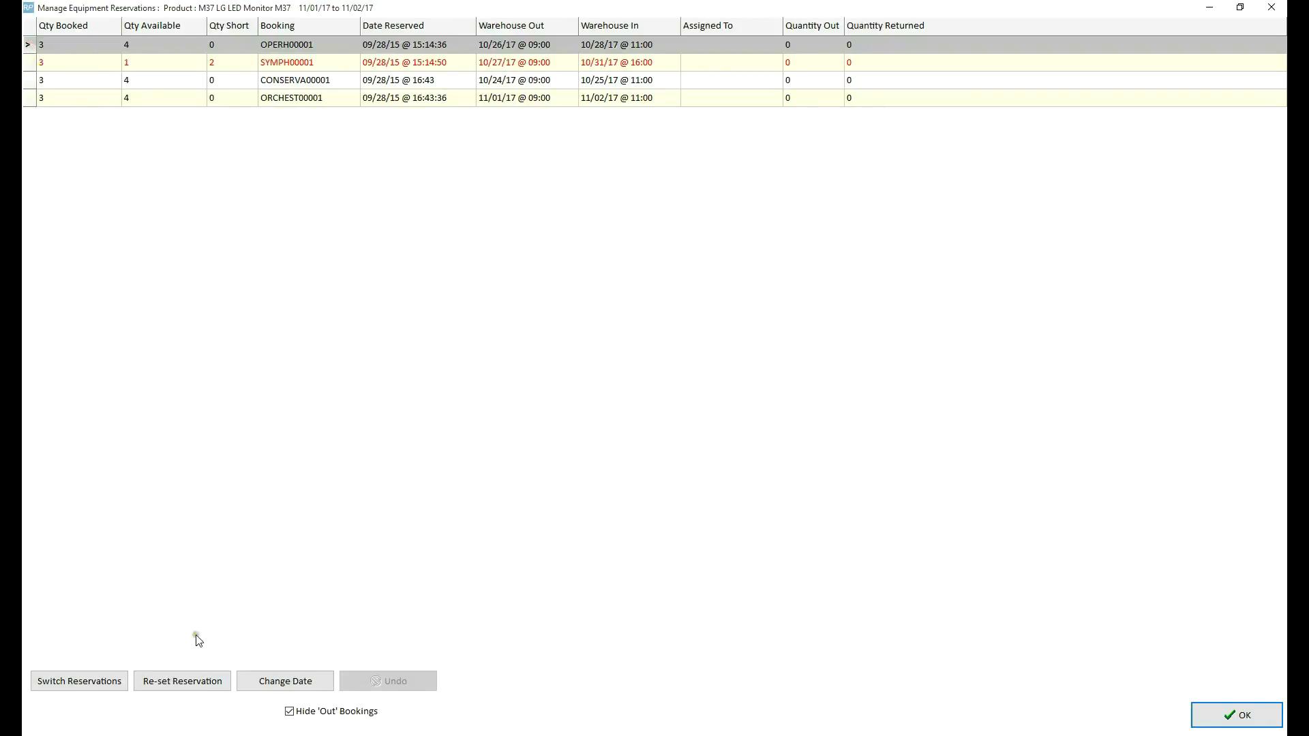
left_click(189, 688)
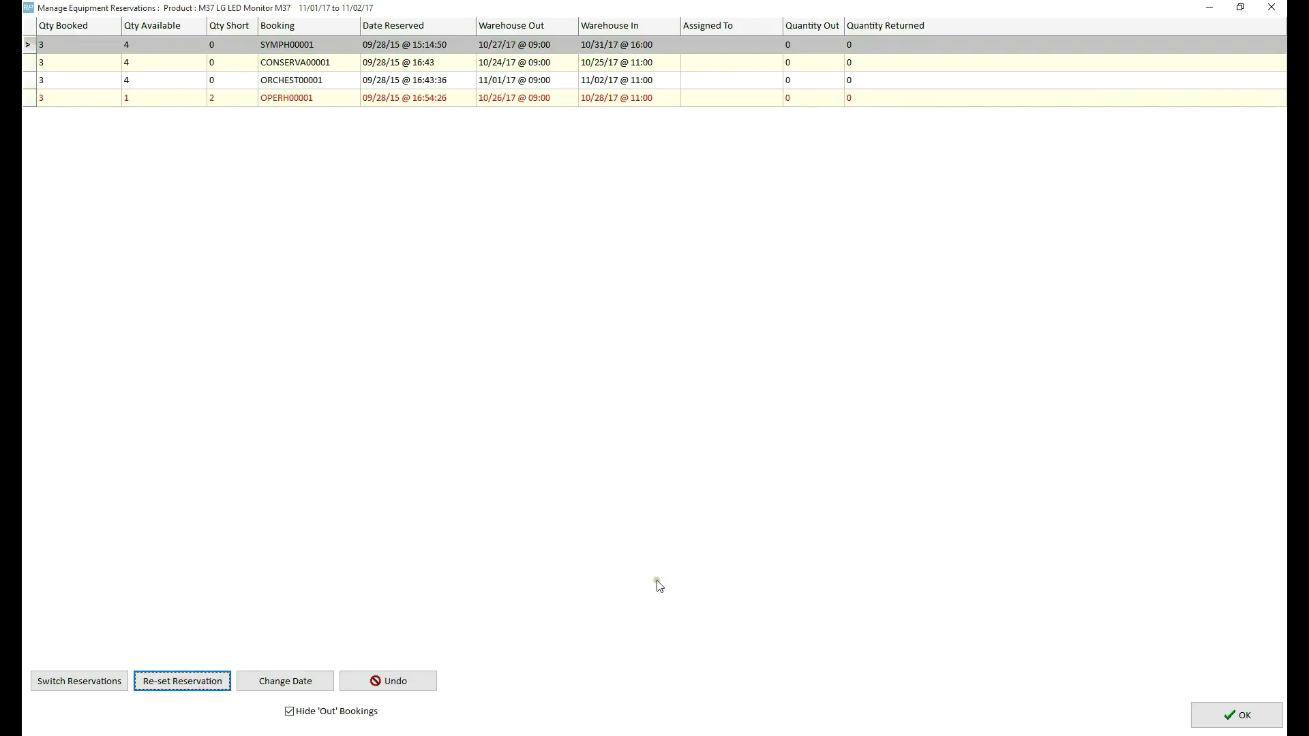
Step: Keep the monitor reprioritisation and accept the updated availability, leaving 4 monitors available with none short
left_click(1225, 715)
left_click(1092, 603)
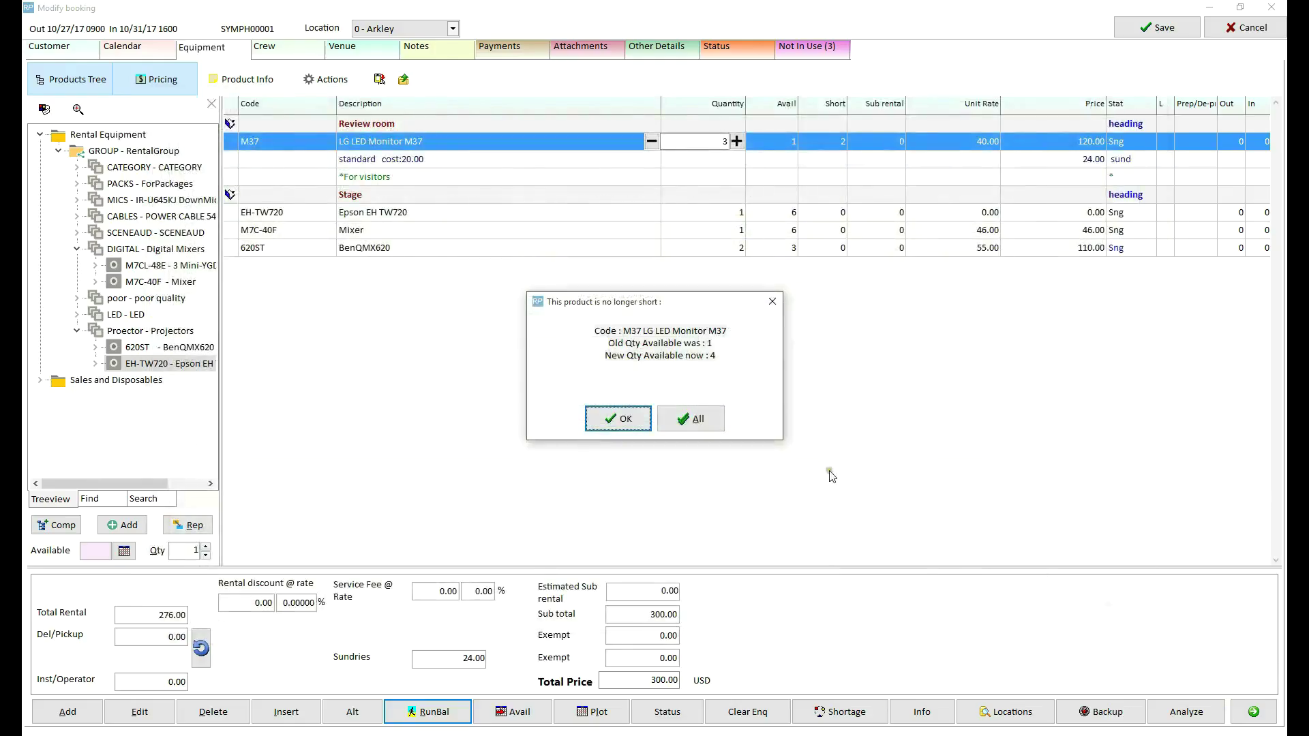
left_click(707, 428)
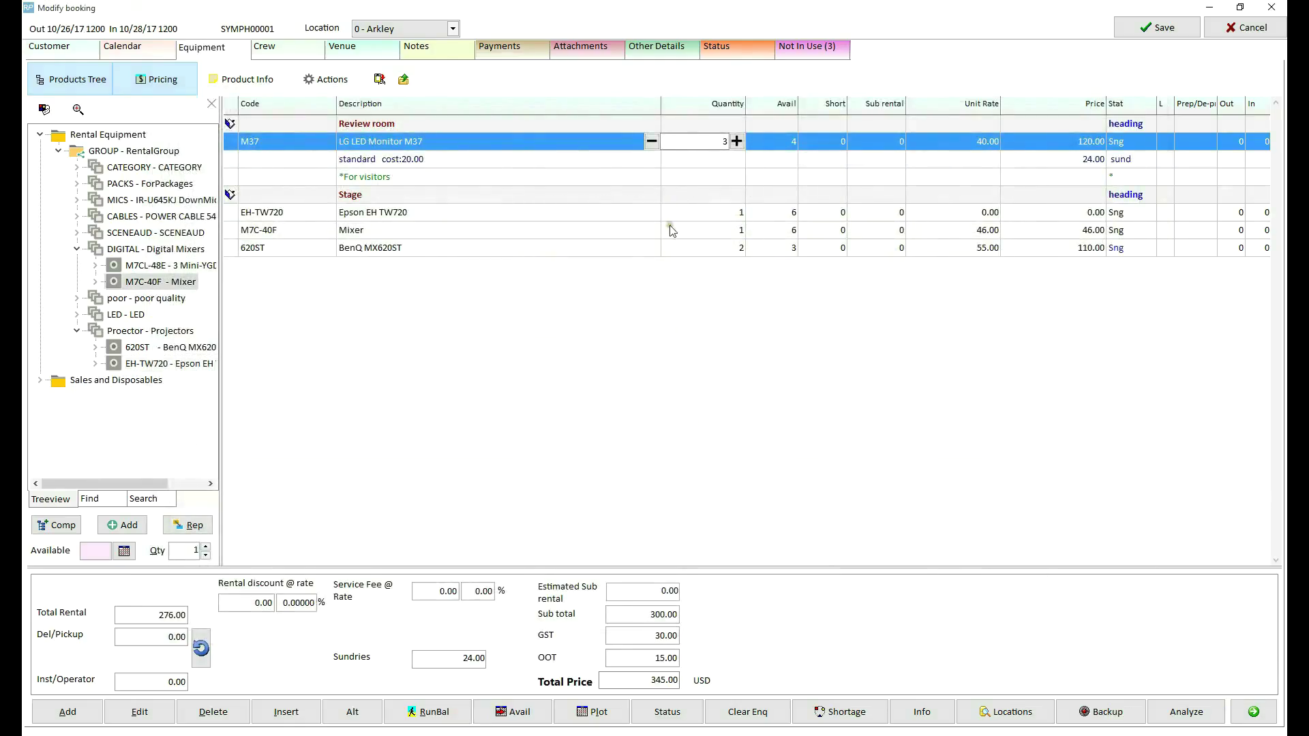